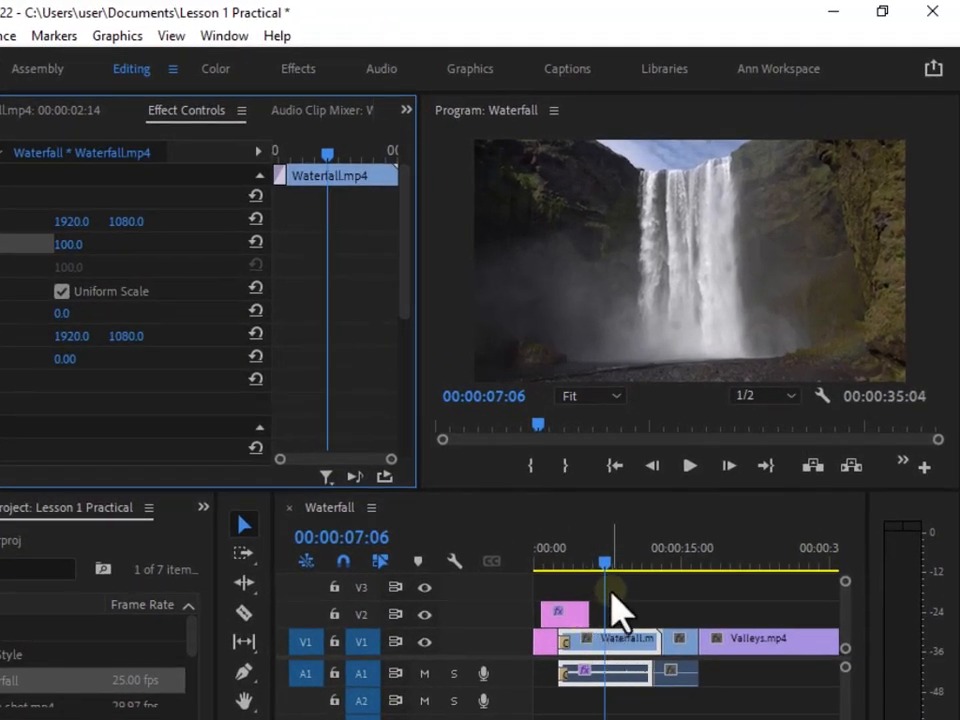
Preview the waterfall clip and scrub the timeline to examine where the MY LITTLE ADVENTURE title ends
{"action": "left_click", "coordinate": [687, 466]}
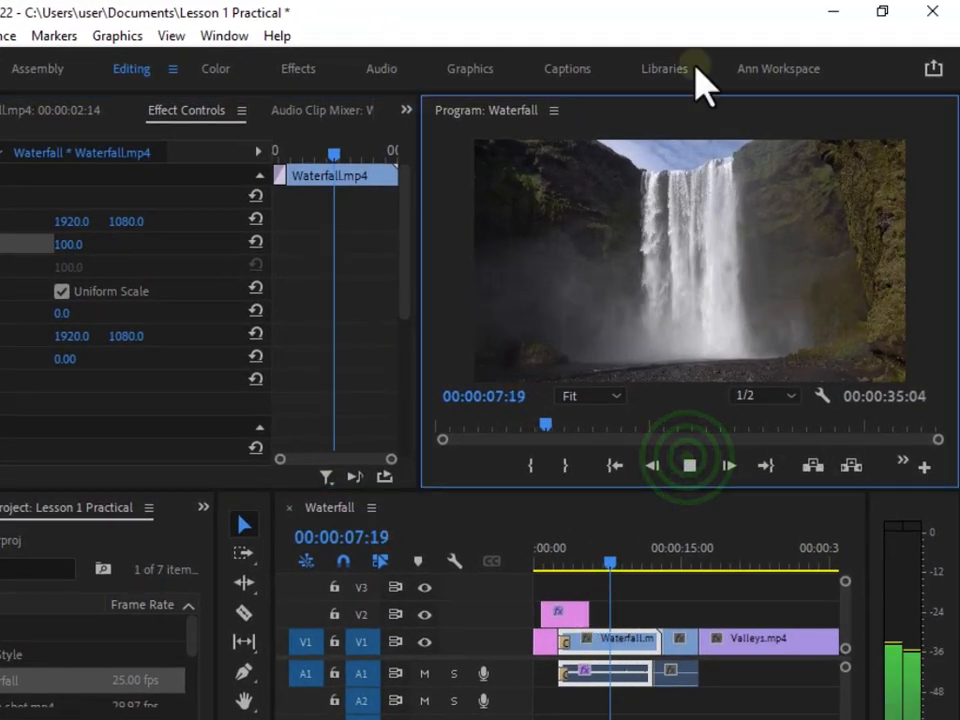
{"action": "left_click", "coordinate": [690, 468]}
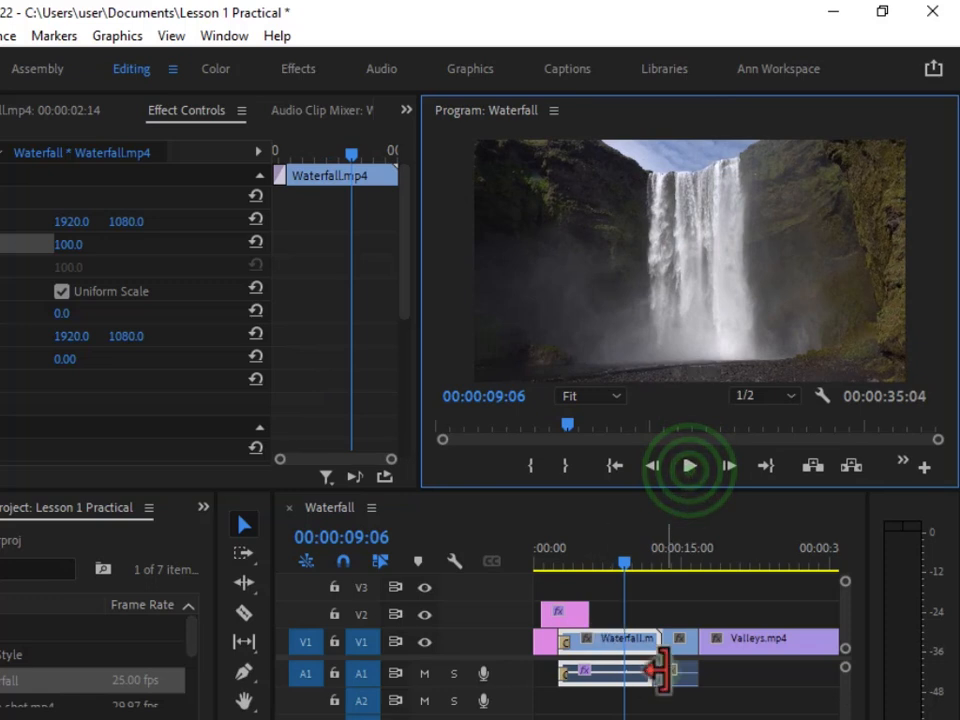
{"action": "left_click_drag", "start_coordinate": [625, 563], "coordinate": [593, 566]}
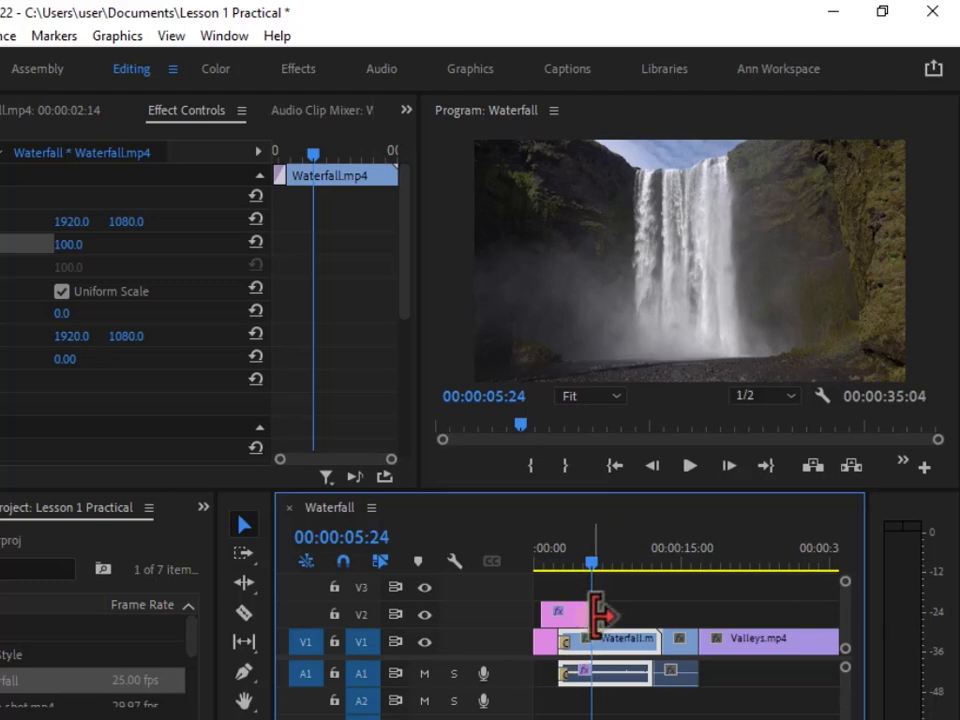
{"action": "mouse_move", "coordinate": [560, 562]}
{"action": "left_mouse_down"}
{"action": "mouse_move", "coordinate": [579, 576]}
{"action": "mouse_move", "coordinate": [565, 577]}
{"action": "mouse_move", "coordinate": [584, 577]}
{"action": "mouse_move", "coordinate": [556, 579]}
{"action": "mouse_move", "coordinate": [572, 579]}
{"action": "left_mouse_up"}
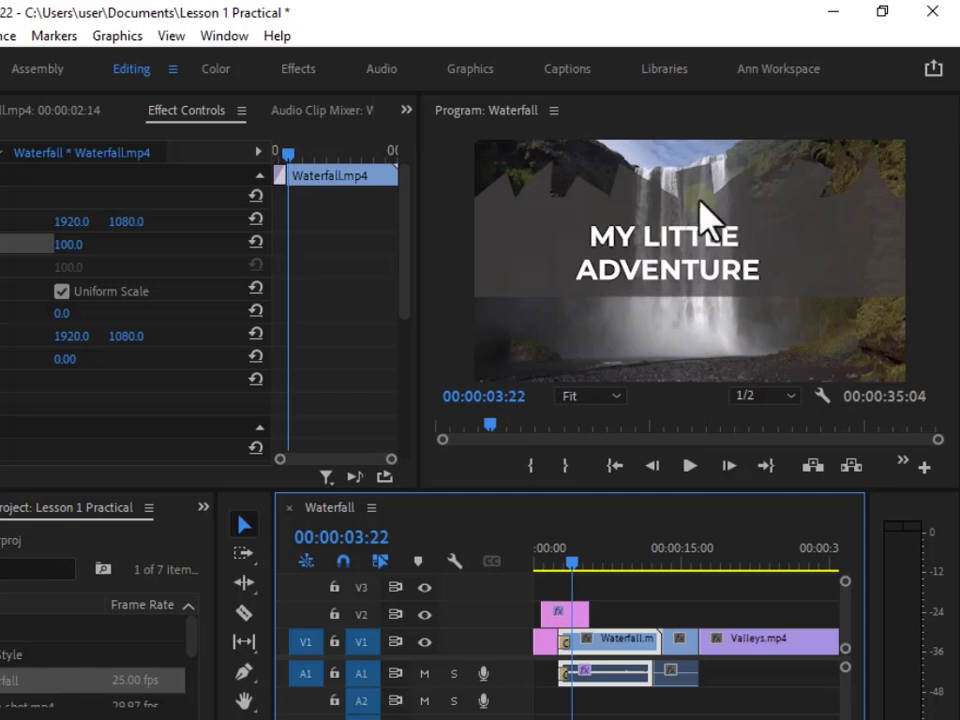
{"action": "left_click", "coordinate": [573, 566]}
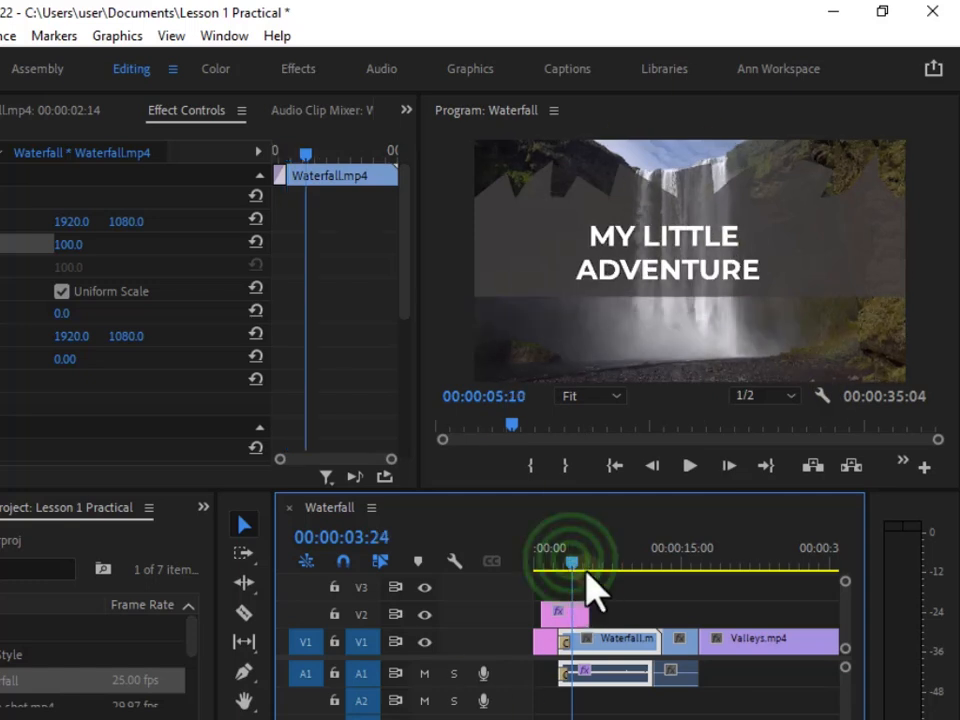
{"action": "left_click_drag", "start_coordinate": [586, 575], "coordinate": [591, 575]}
{"action": "left_click", "coordinate": [592, 561]}
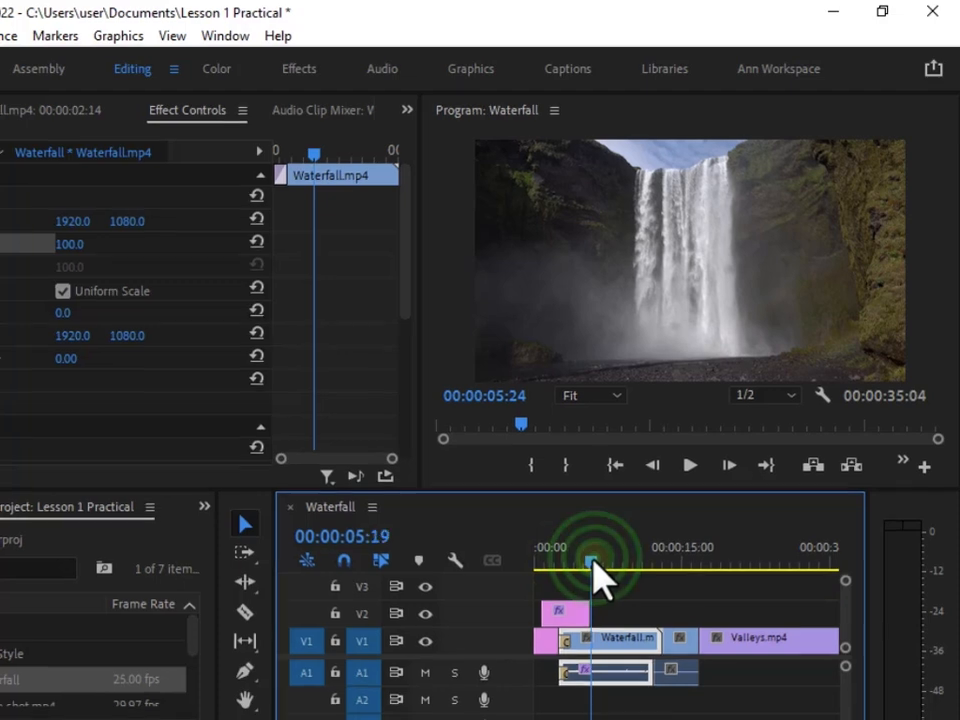
{"action": "left_click", "coordinate": [586, 562]}
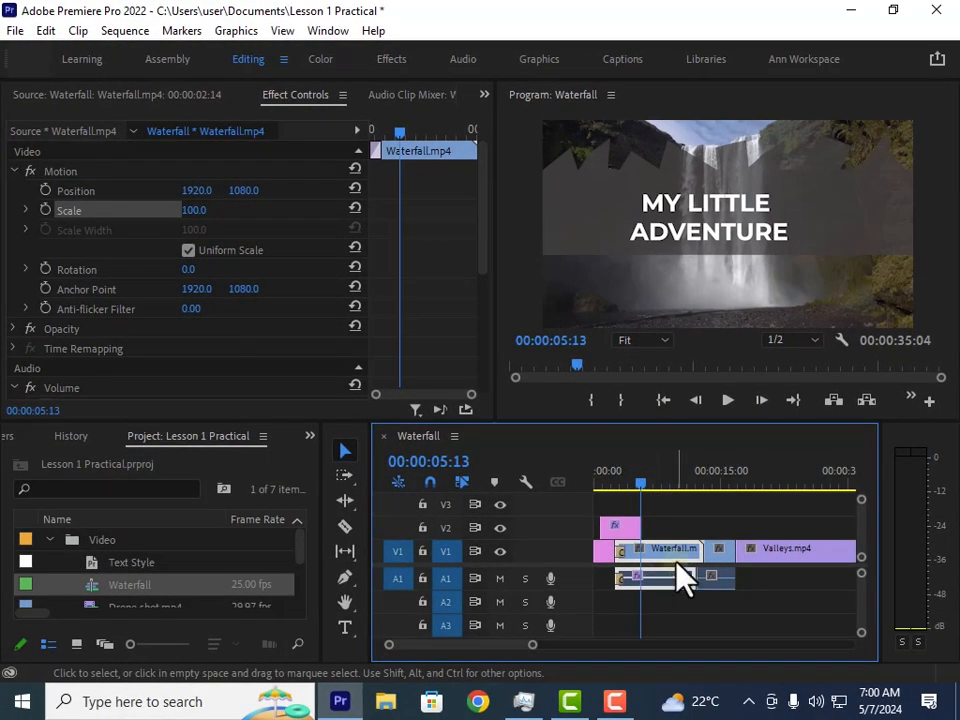
Place the playhead at 00:00:05:21, just after the title ends, and enable Scale animation on Waterfall.mp4 for a first keyframe
{"action": "left_click", "coordinate": [684, 578]}
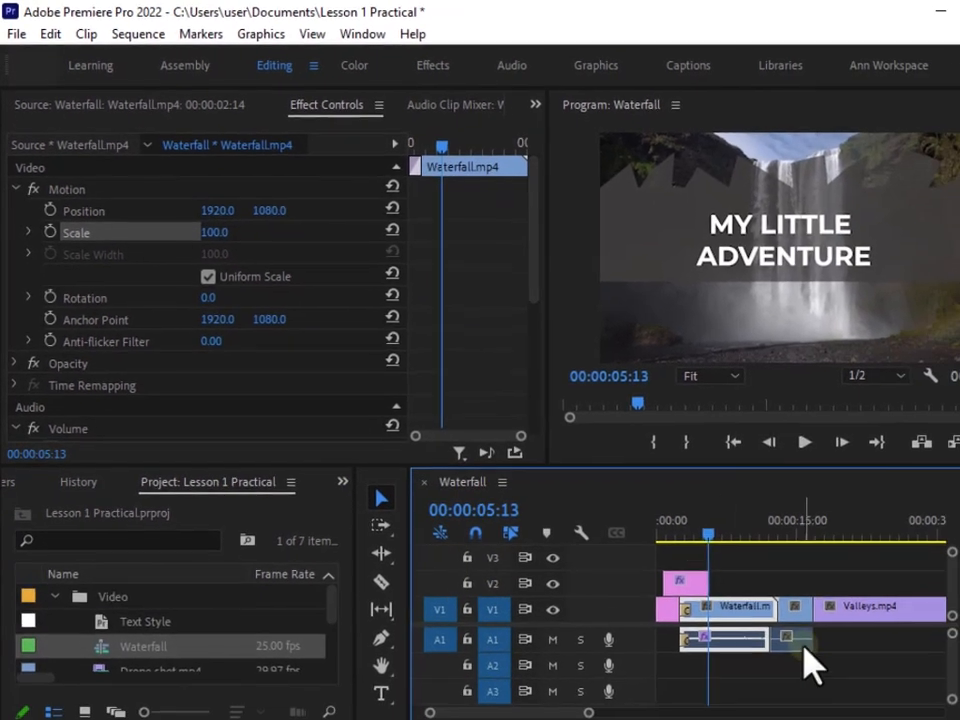
{"action": "key", "text": "Right"}
{"action": "key", "text": "Right"}
{"action": "key", "text": "Right"}
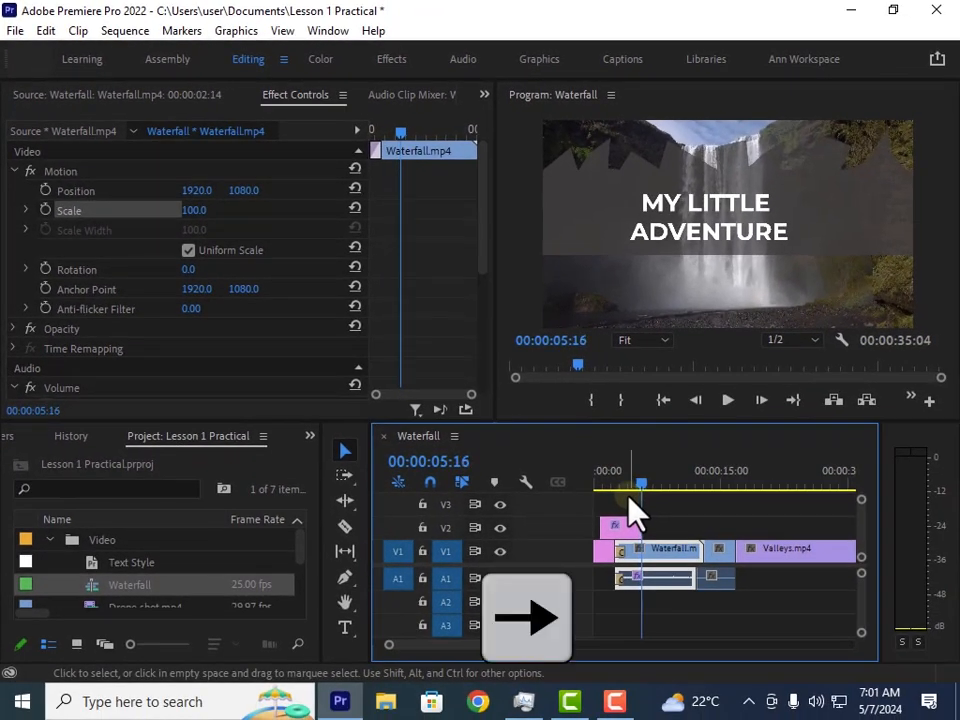
{"action": "key", "text": "Right"}
{"action": "key", "text": "Right"}
{"action": "key", "text": "Right"}
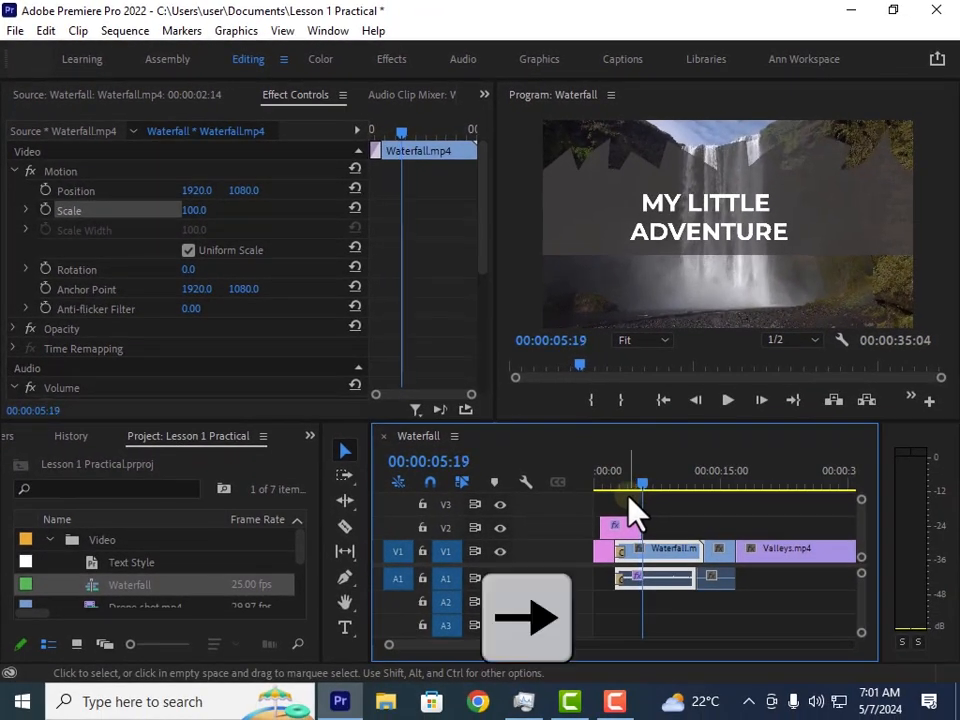
{"action": "key", "text": "Right"}
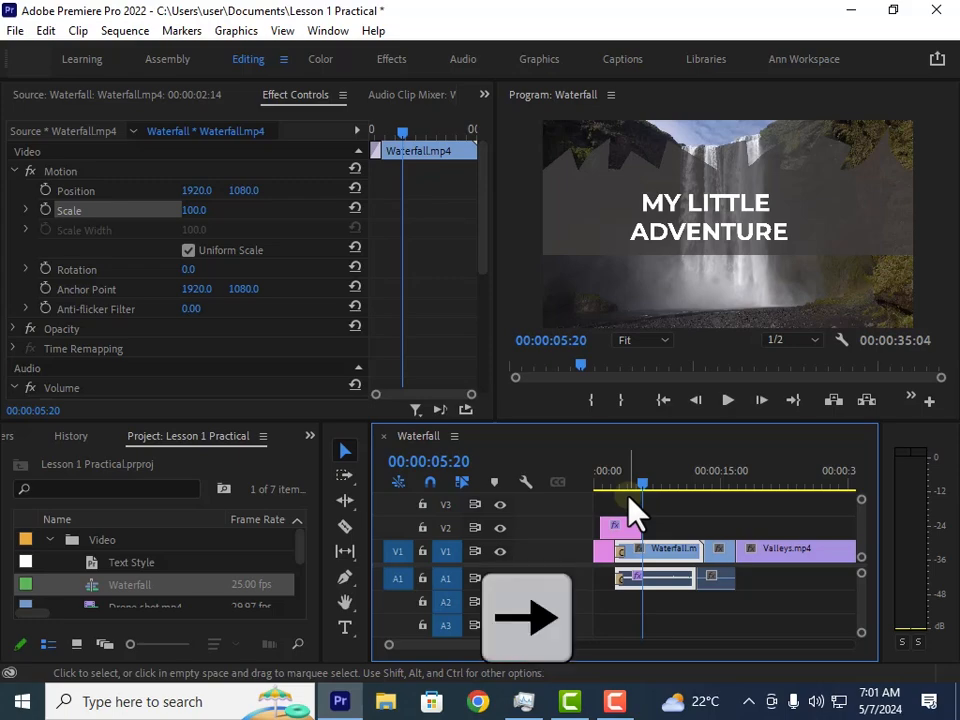
{"action": "key", "text": "Right"}
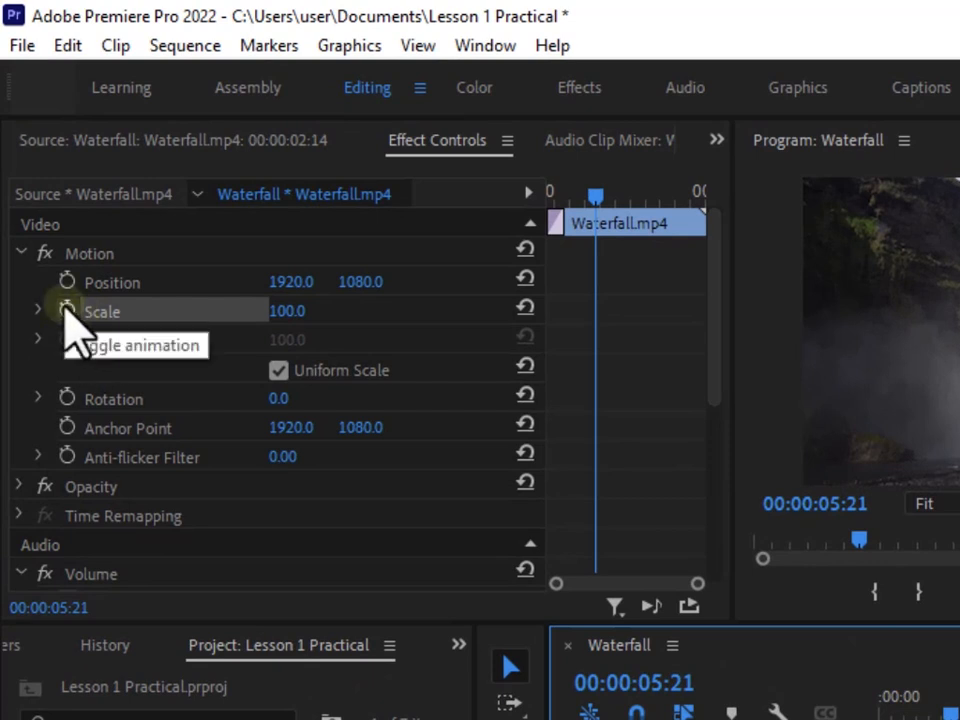
{"action": "left_click", "coordinate": [66, 314]}
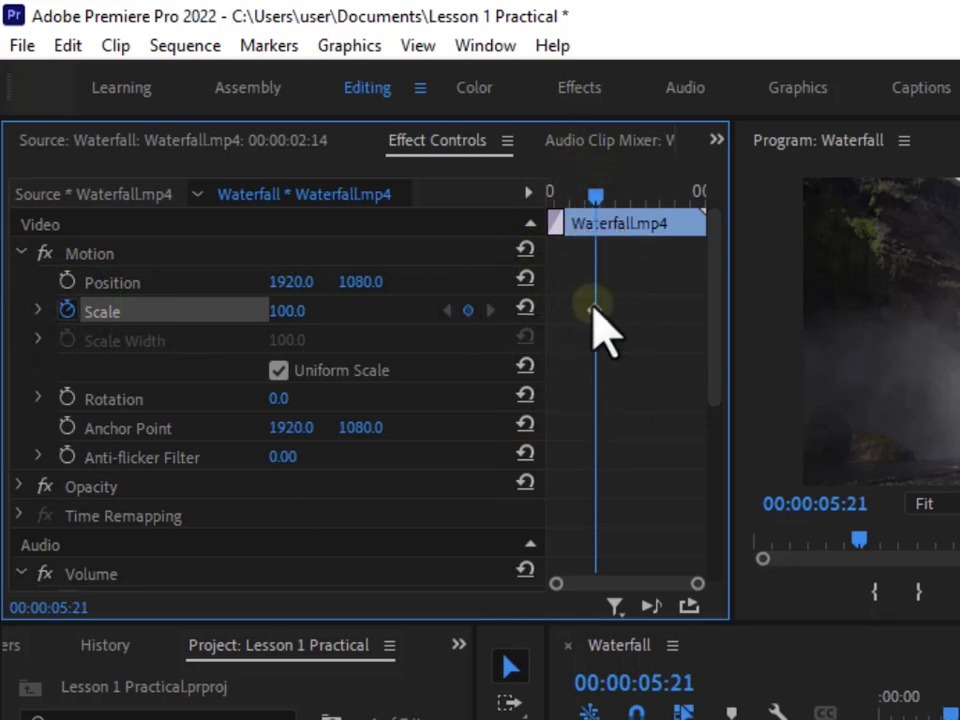
Shift the first Scale keyframe along the clip and back to 00:00:05:21, and set its scale to 160
{"action": "left_click_drag", "start_coordinate": [600, 309], "coordinate": [636, 332]}
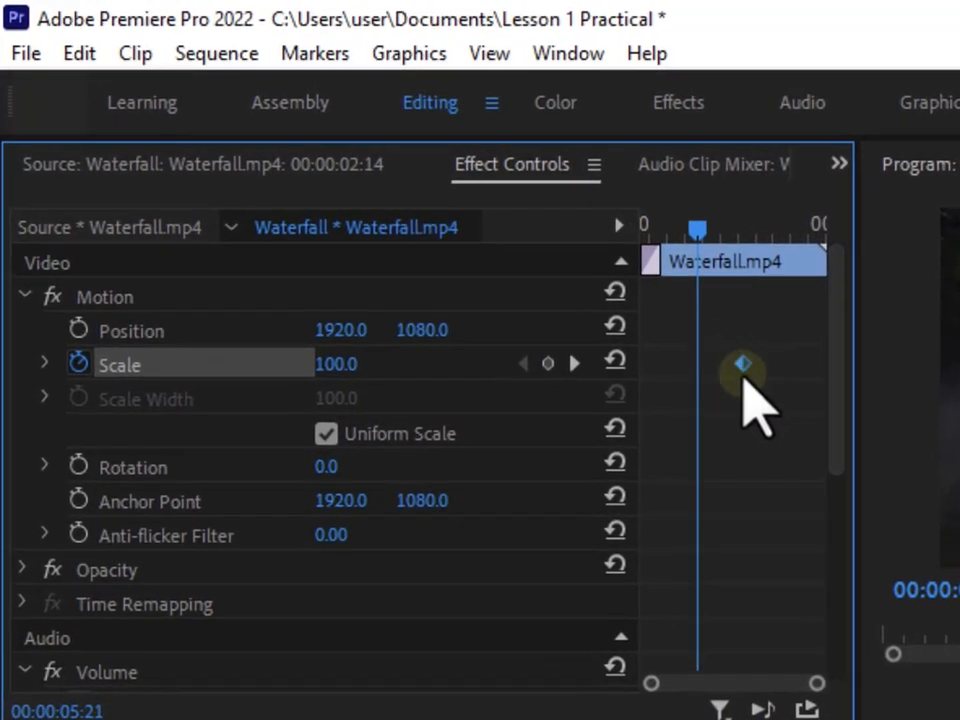
{"action": "left_click_drag", "start_coordinate": [745, 366], "coordinate": [712, 380]}
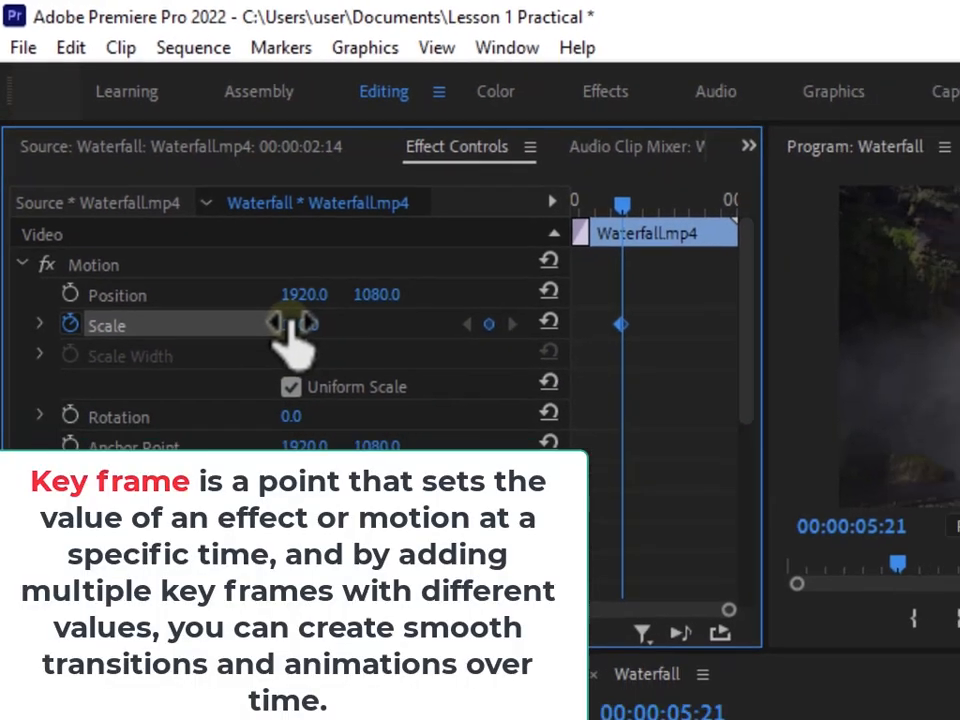
{"action": "left_click", "coordinate": [336, 364]}
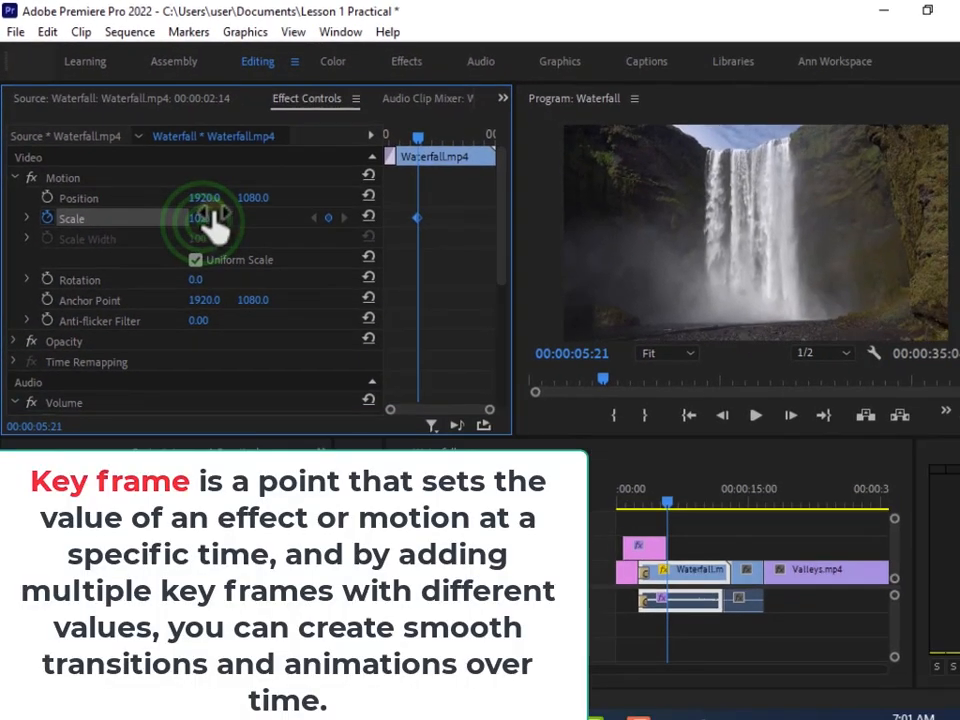
{"action": "type", "text": "117"}
{"action": "key", "text": "Return"}
{"action": "left_click_drag", "start_coordinate": [205, 222], "coordinate": [303, 257]}
{"action": "left_click", "coordinate": [200, 220]}
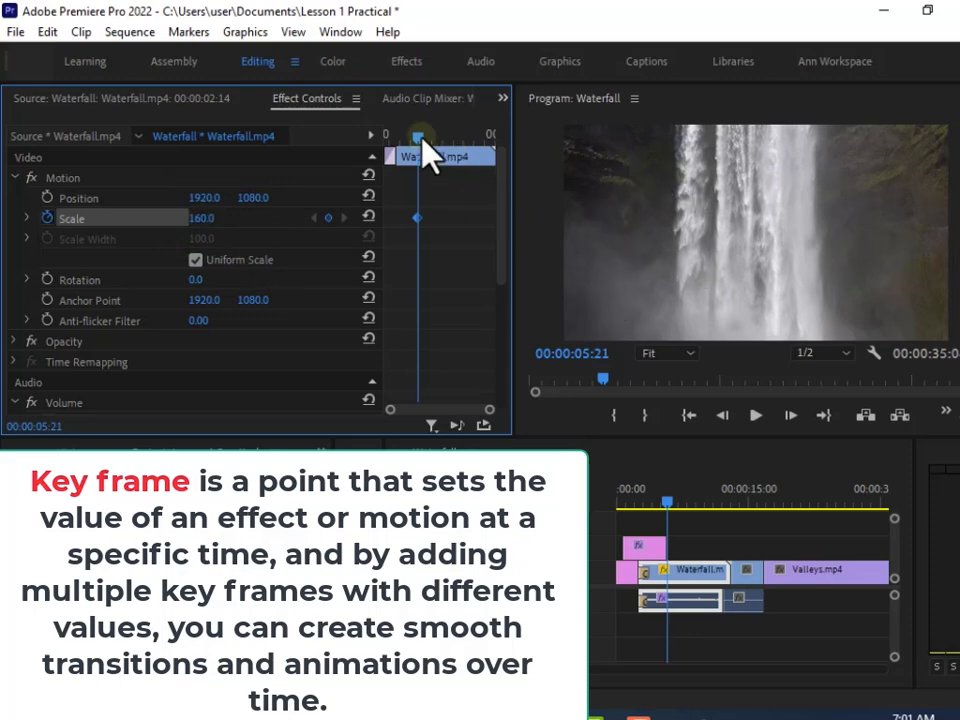
Add a second Scale keyframe at 00:00:07:08 and set its scale to 148
{"action": "left_click_drag", "start_coordinate": [421, 138], "coordinate": [430, 138]}
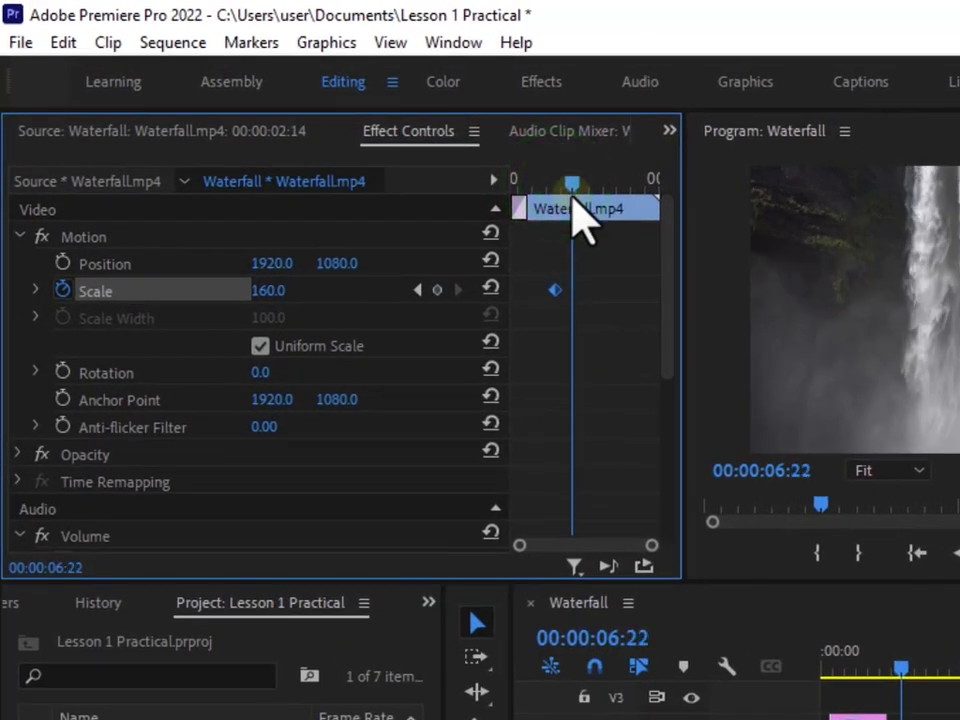
{"action": "left_click_drag", "start_coordinate": [572, 201], "coordinate": [578, 204]}
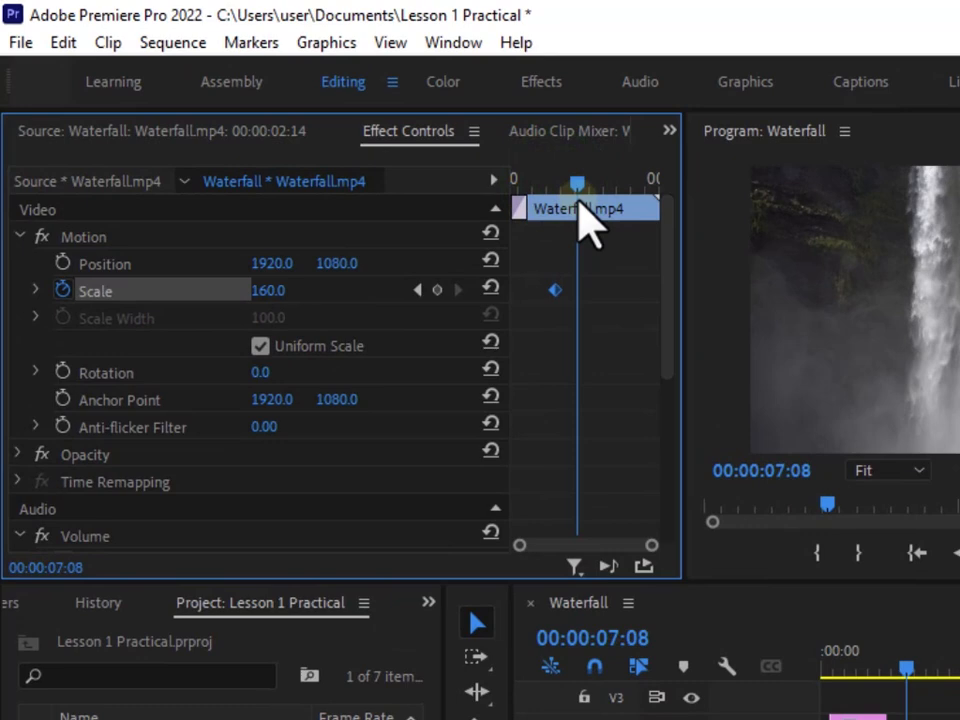
{"action": "left_click", "coordinate": [437, 290]}
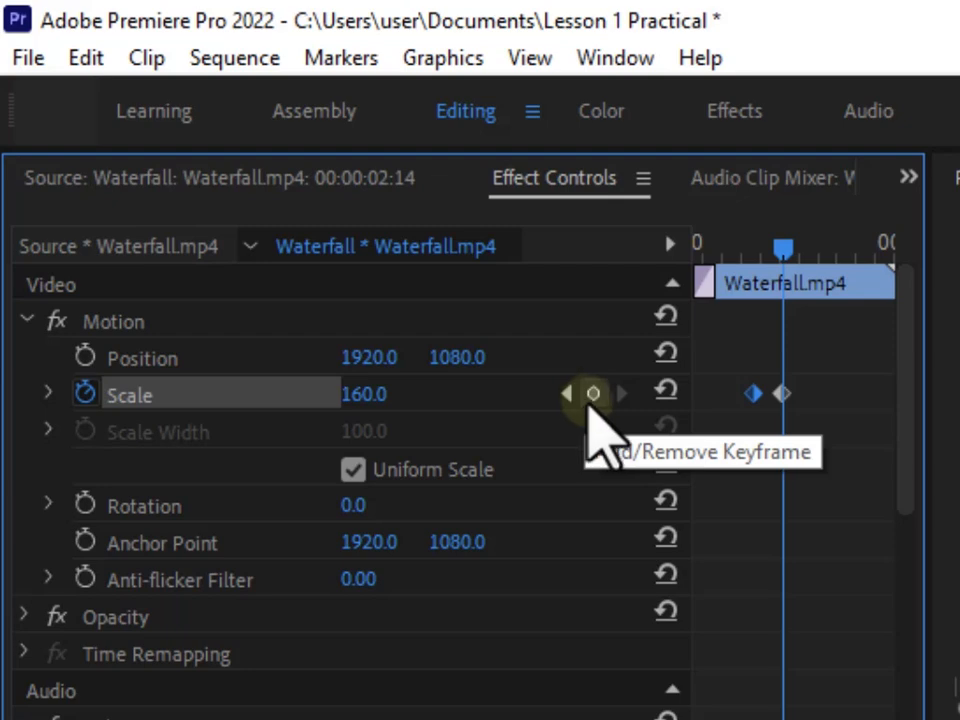
{"action": "left_click", "coordinate": [594, 394]}
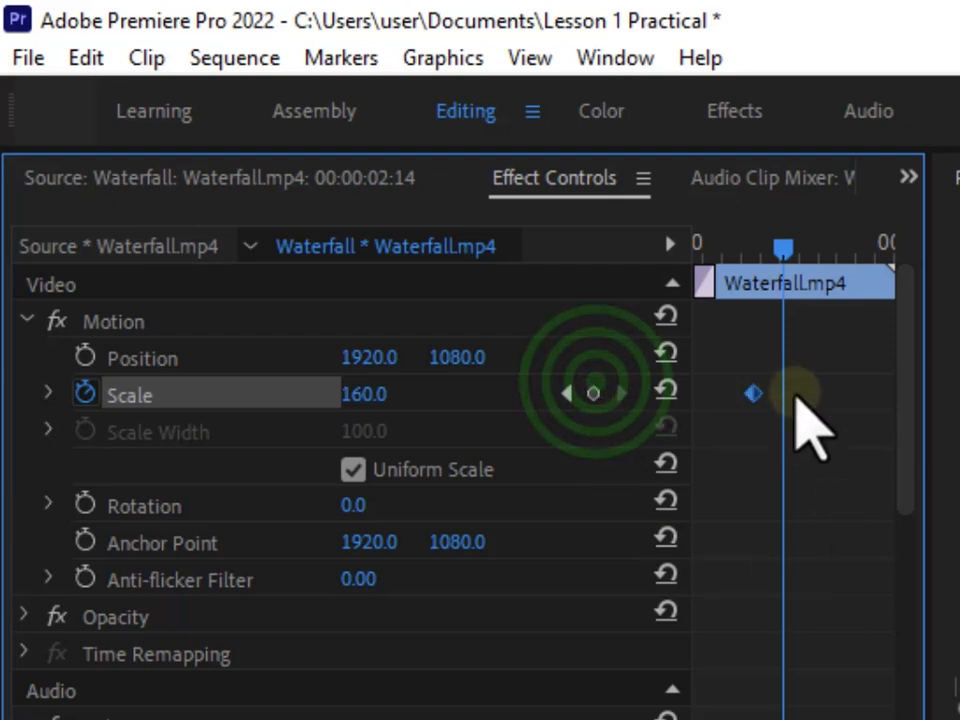
{"action": "left_click", "coordinate": [594, 394]}
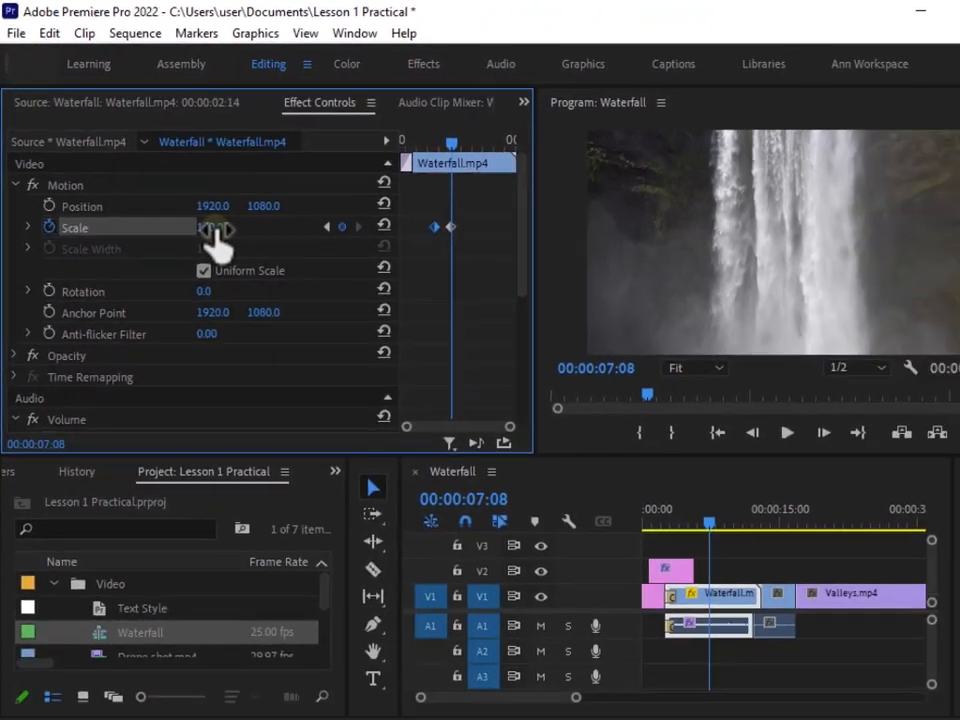
{"action": "left_click", "coordinate": [355, 380]}
{"action": "left_click_drag", "start_coordinate": [205, 225], "coordinate": [193, 225]}
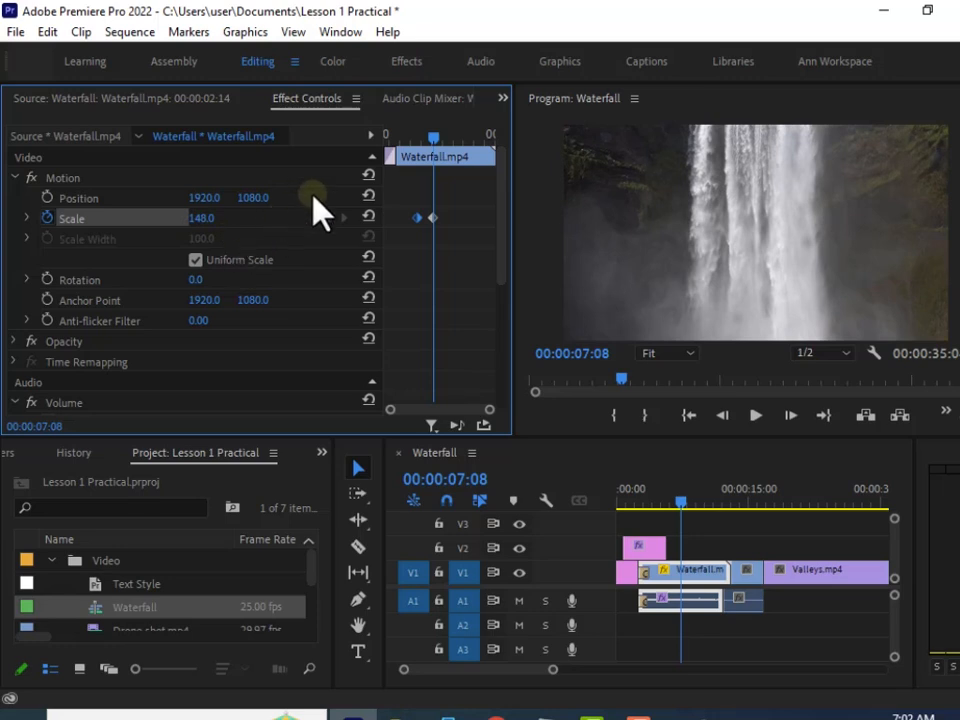
Add a third Scale keyframe at 00:00:08:13 and set its scale to 138
{"action": "left_click_drag", "start_coordinate": [433, 137], "coordinate": [446, 150]}
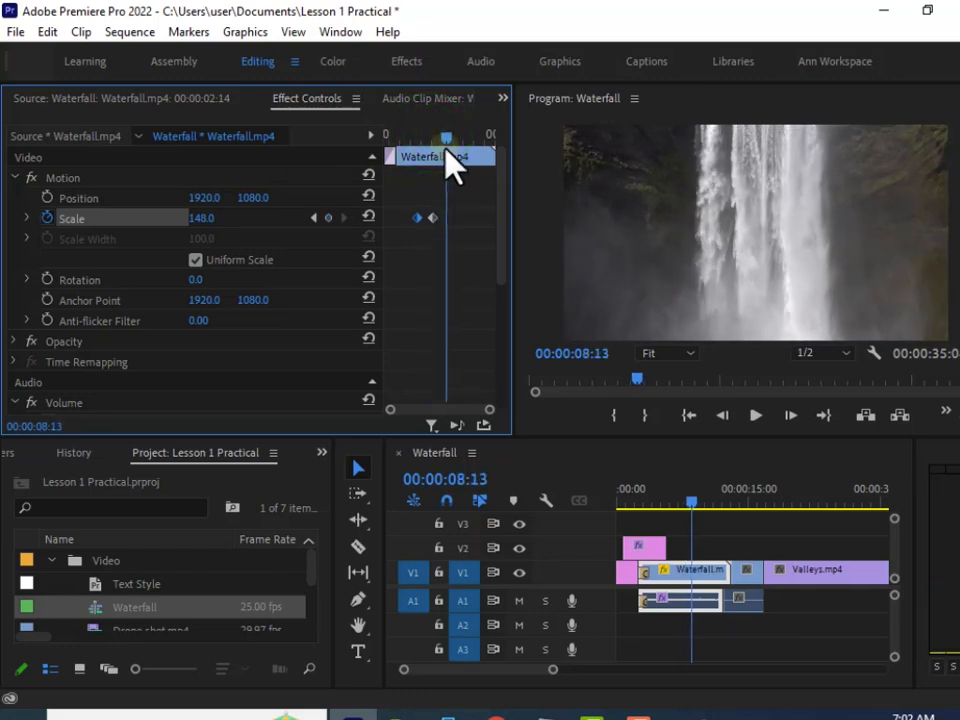
{"action": "left_click", "coordinate": [330, 217]}
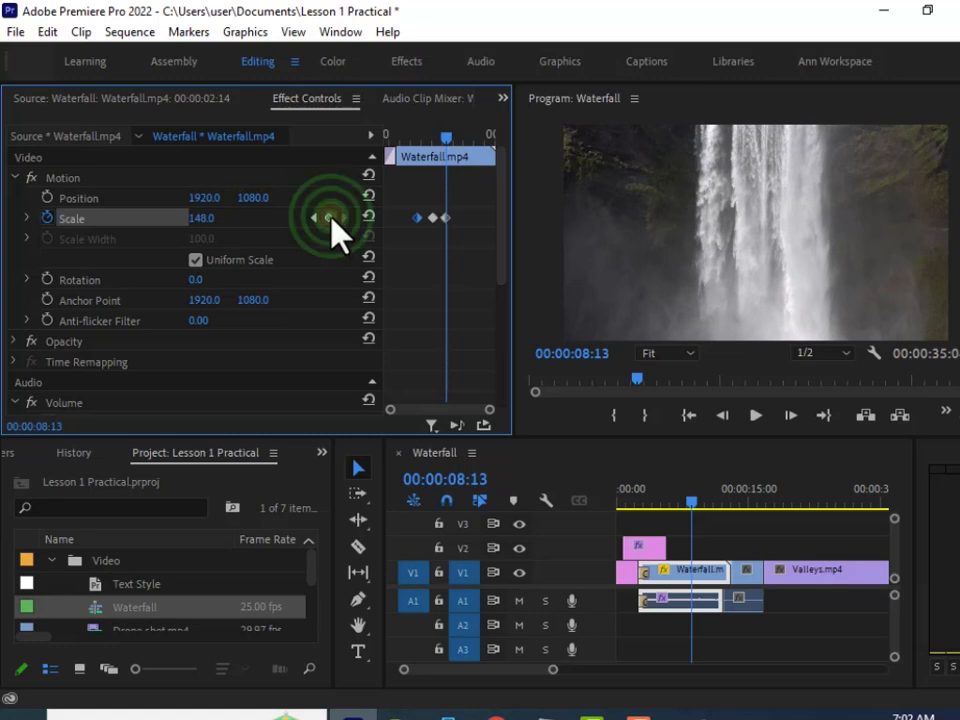
{"action": "left_click_drag", "start_coordinate": [208, 230], "coordinate": [238, 230]}
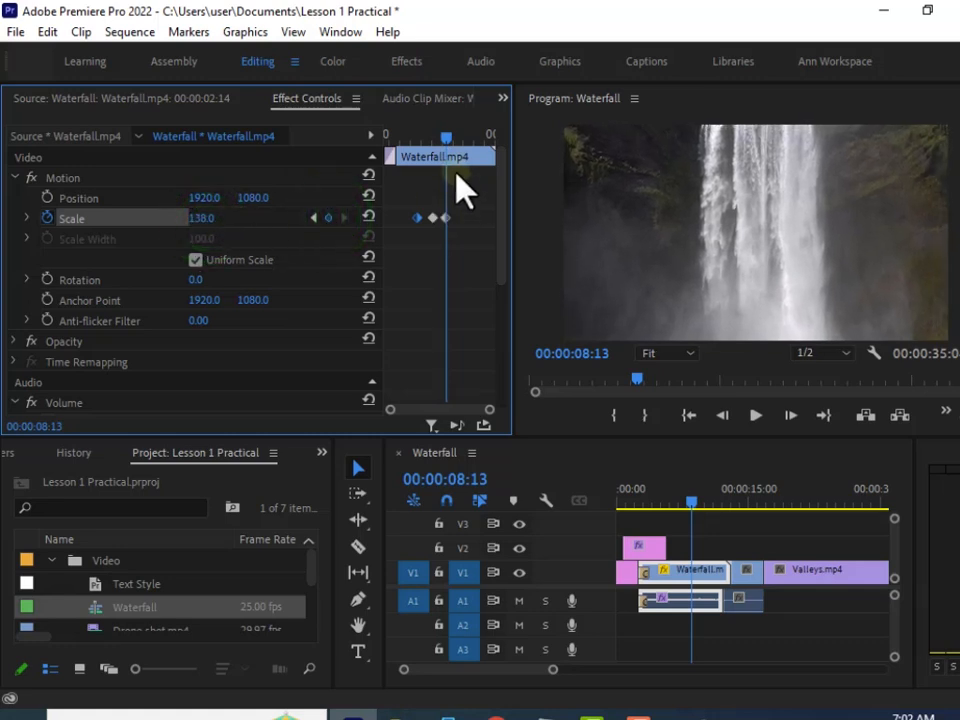
Move the playhead to 00:00:10:05 and shift the third Scale keyframe slightly later, to about 00:00:08:17
{"action": "left_click", "coordinate": [447, 138]}
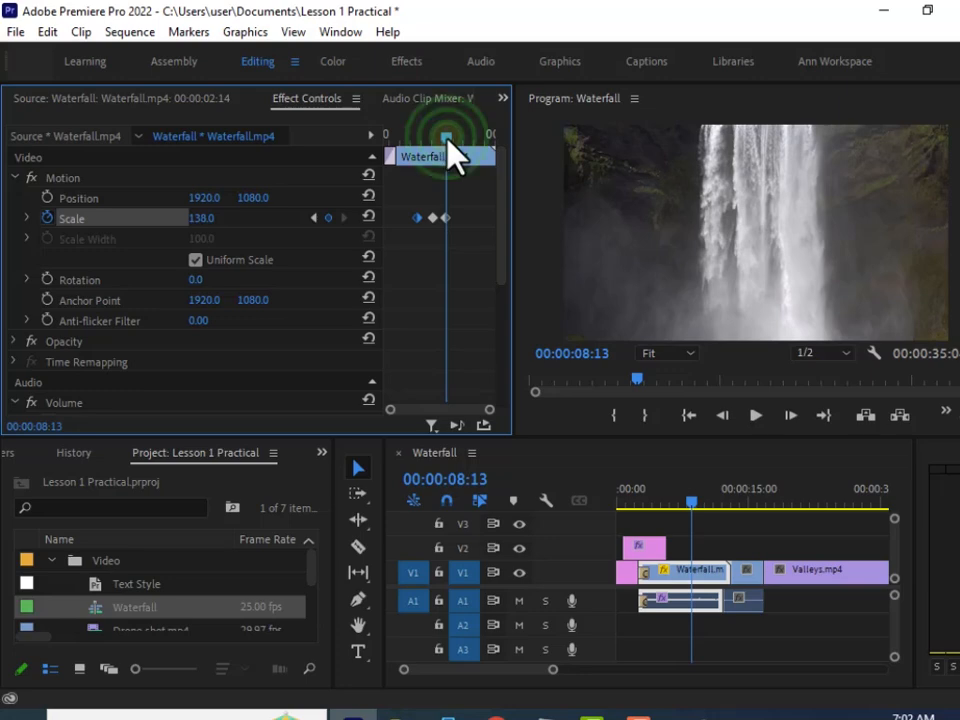
{"action": "left_click_drag", "start_coordinate": [447, 138], "coordinate": [466, 152]}
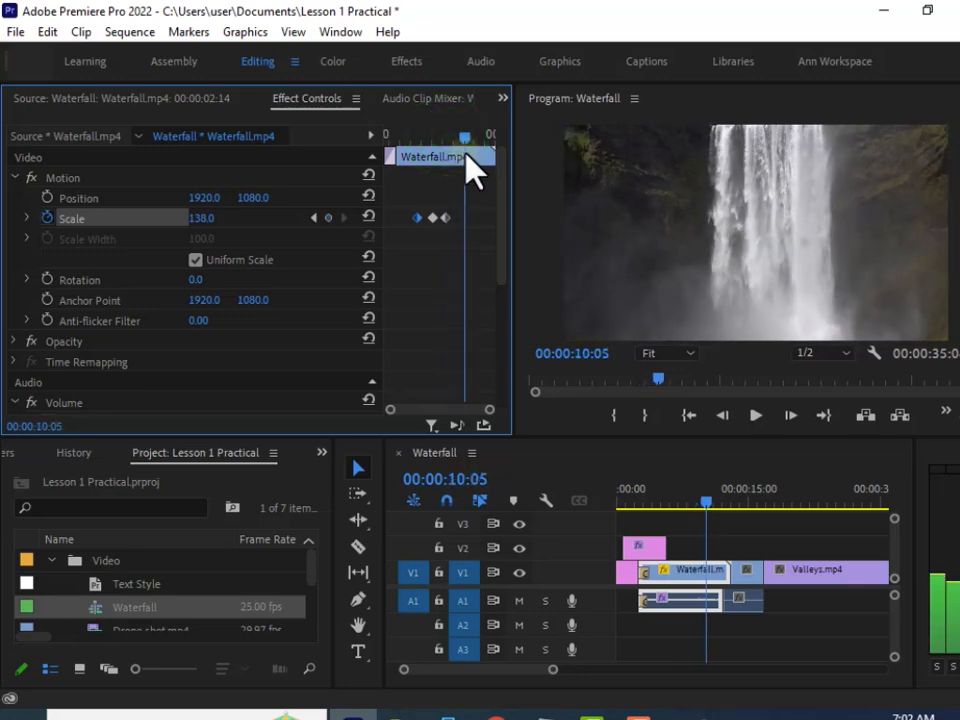
{"action": "left_click_drag", "start_coordinate": [444, 217], "coordinate": [449, 218]}
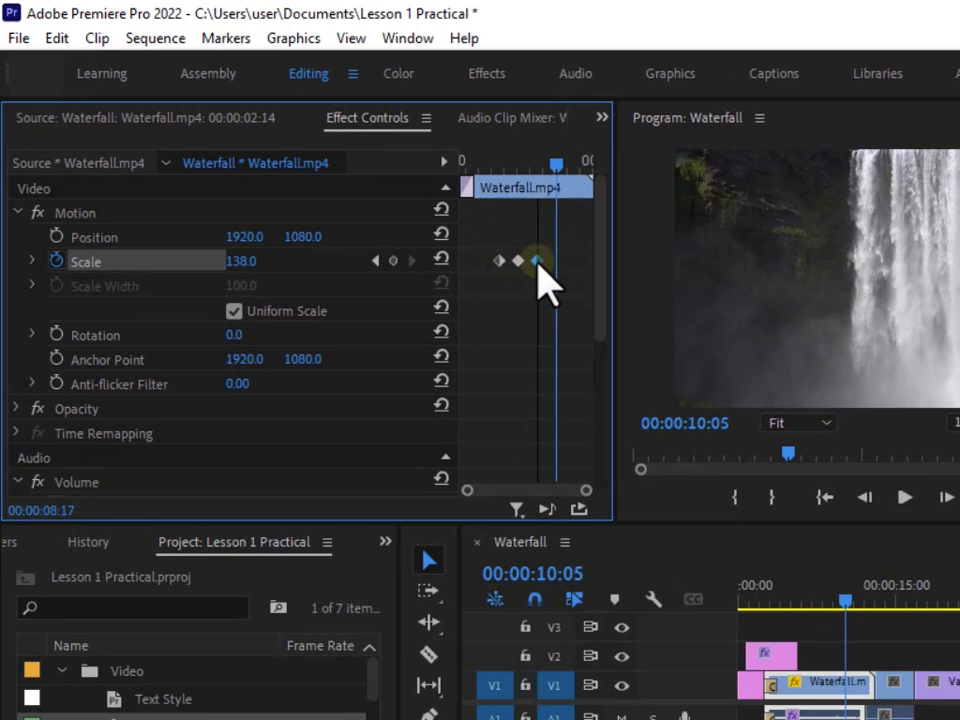
{"action": "left_click_drag", "start_coordinate": [538, 262], "coordinate": [538, 262]}
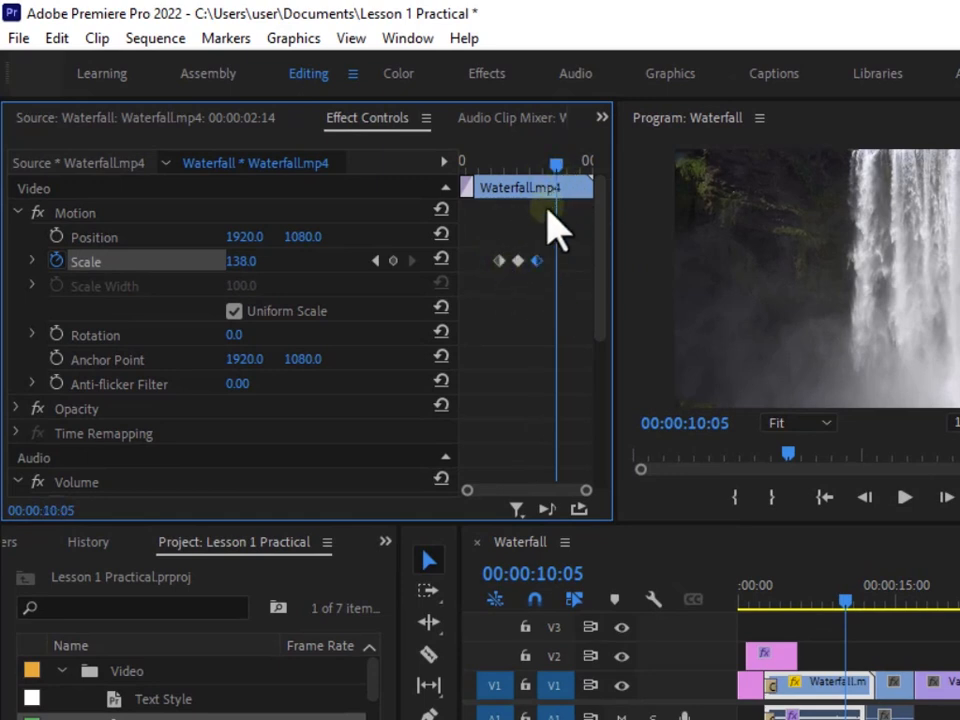
{"action": "left_click", "coordinate": [555, 164]}
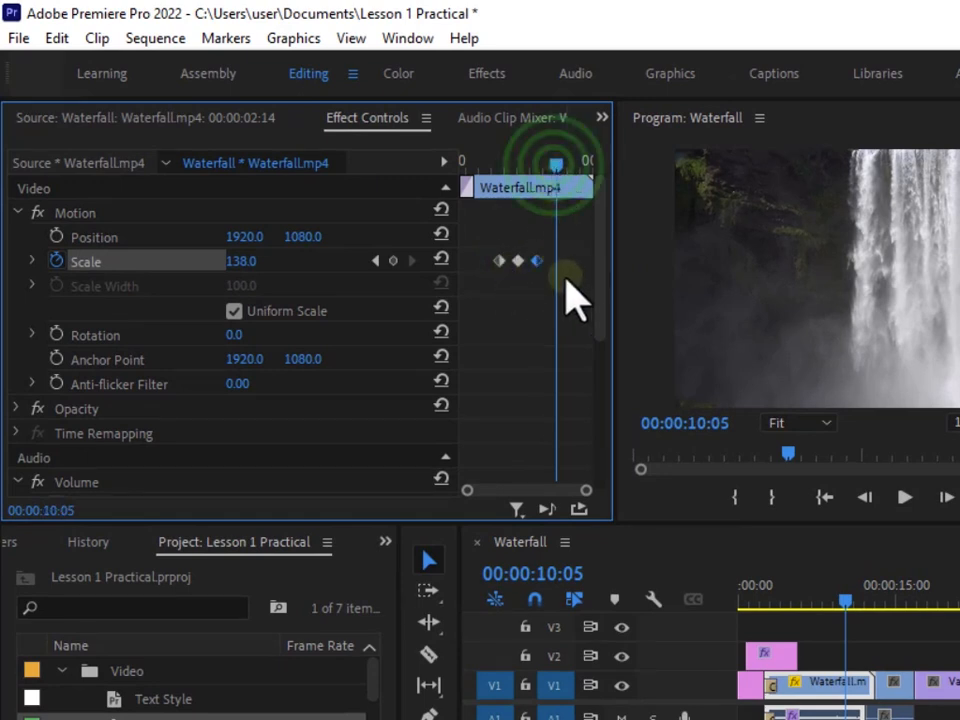
{"action": "left_click", "coordinate": [560, 252]}
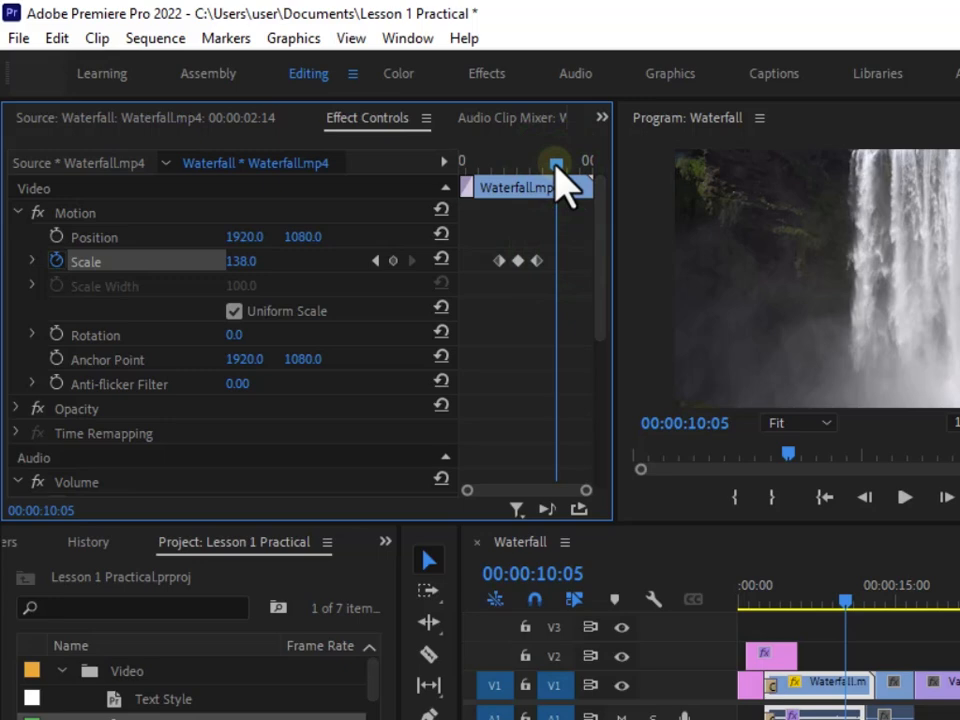
Add a fourth Scale keyframe at 00:00:10:05 and set its scale to 125
{"action": "left_click", "coordinate": [393, 262]}
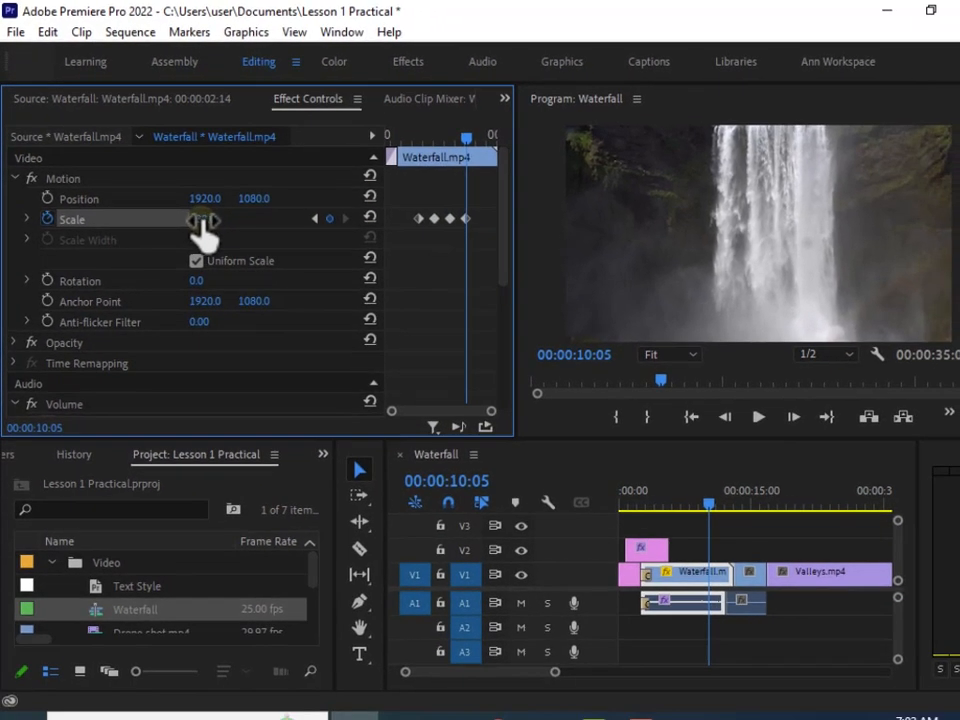
{"action": "left_click", "coordinate": [241, 262]}
{"action": "left_click_drag", "start_coordinate": [204, 221], "coordinate": [190, 222]}
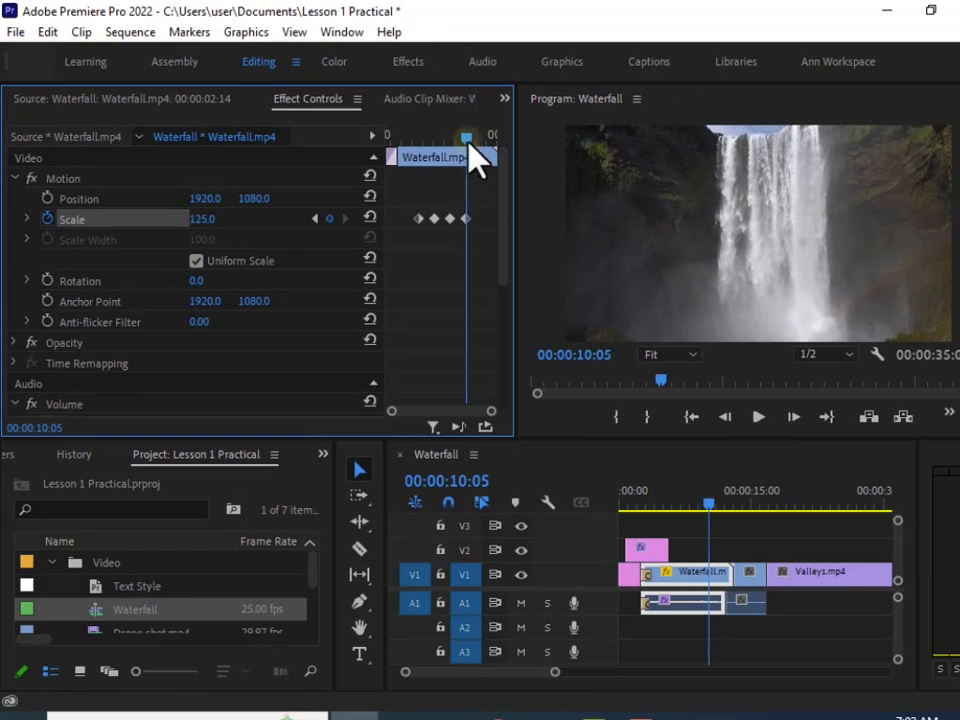
Add a fifth Scale keyframe of 114 at 00:00:11:09 and a sixth of 101 at 00:00:12:21 on the Waterfall.mp4 clip
{"action": "left_click_drag", "start_coordinate": [463, 143], "coordinate": [485, 150]}
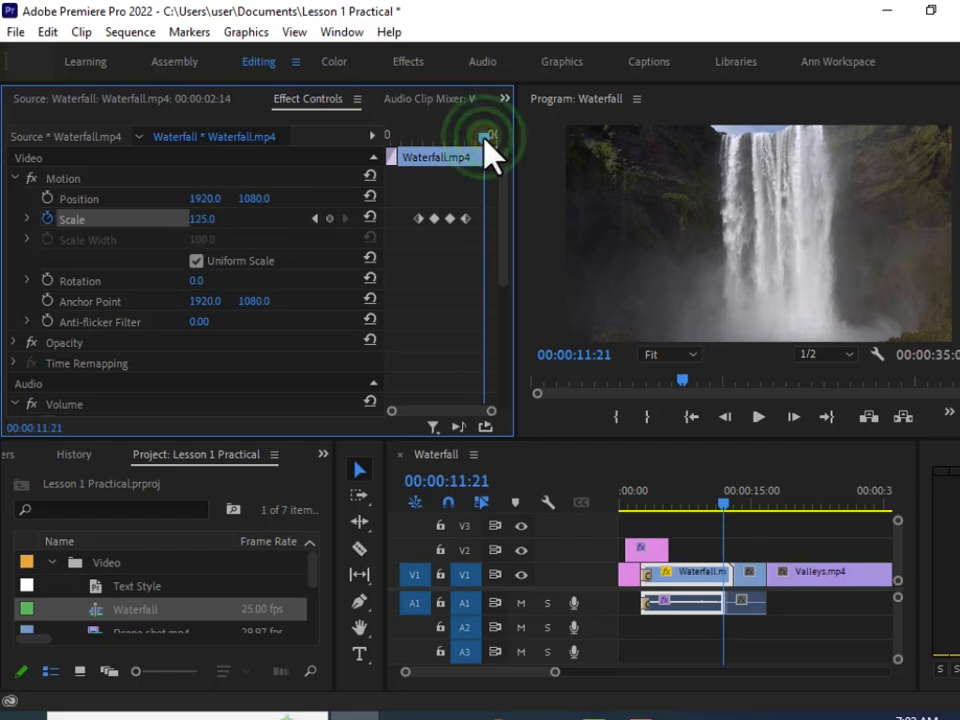
{"action": "left_click_drag", "start_coordinate": [485, 135], "coordinate": [478, 142]}
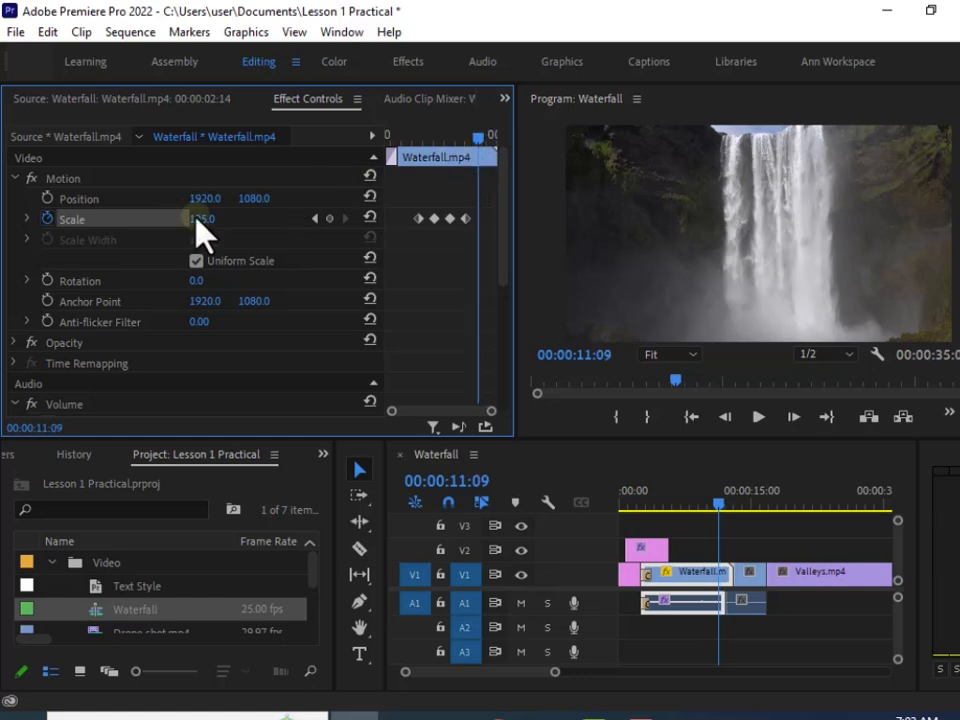
{"action": "left_click_drag", "start_coordinate": [208, 219], "coordinate": [188, 219]}
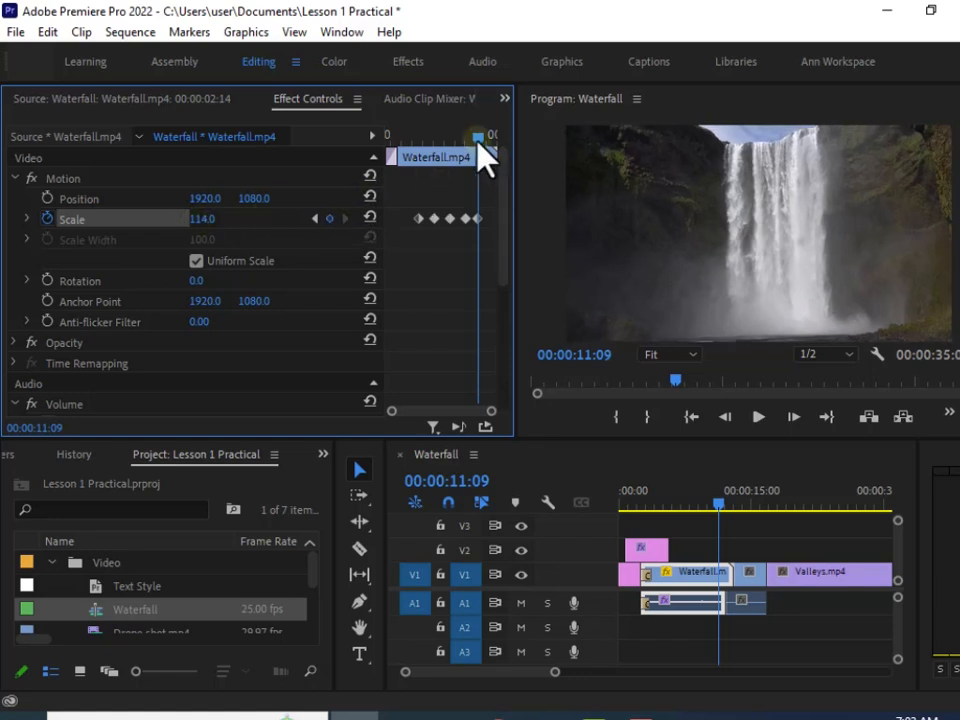
{"action": "left_click_drag", "start_coordinate": [479, 143], "coordinate": [496, 145]}
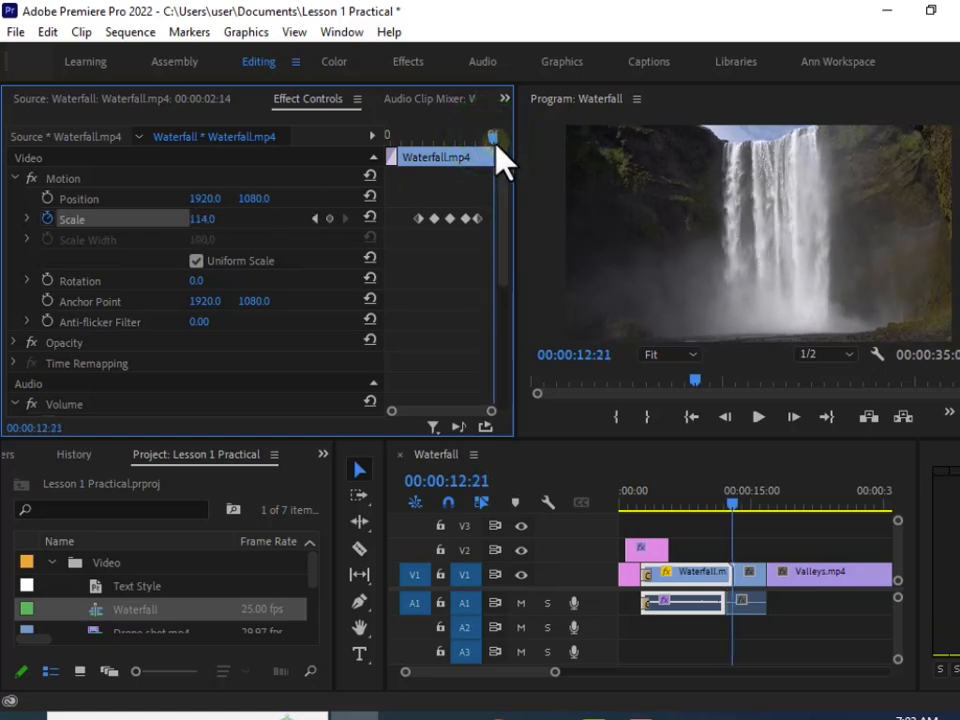
{"action": "left_click_drag", "start_coordinate": [204, 220], "coordinate": [191, 218]}
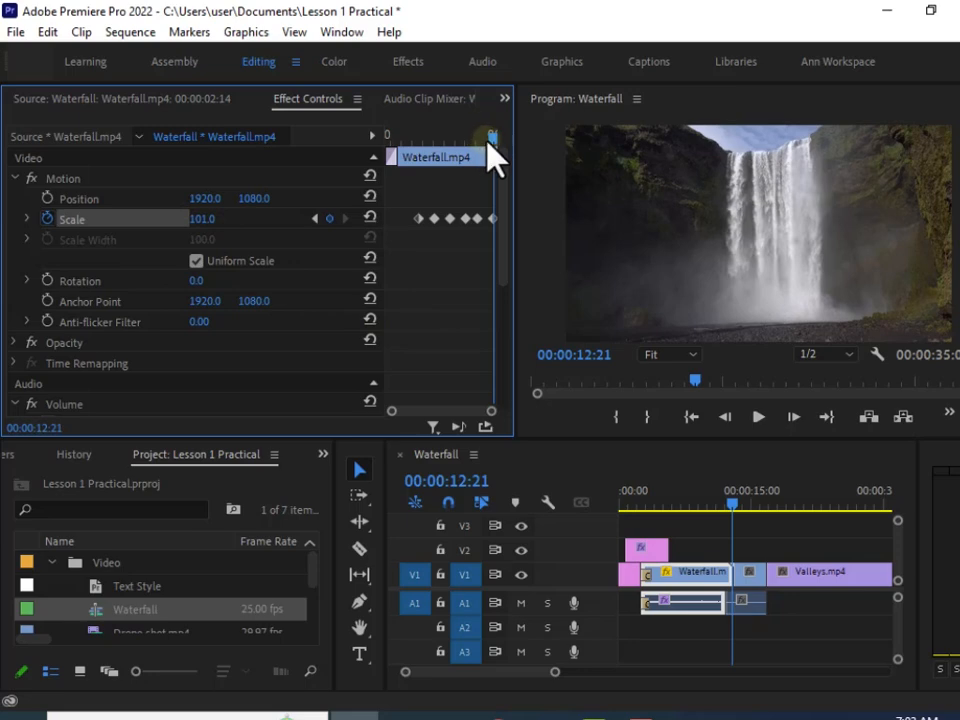
Play the sequence twice, first from 00:00:04:10 during the title, to review the zoom-out across the waterfall clip
{"action": "left_click_drag", "start_coordinate": [489, 139], "coordinate": [427, 157]}
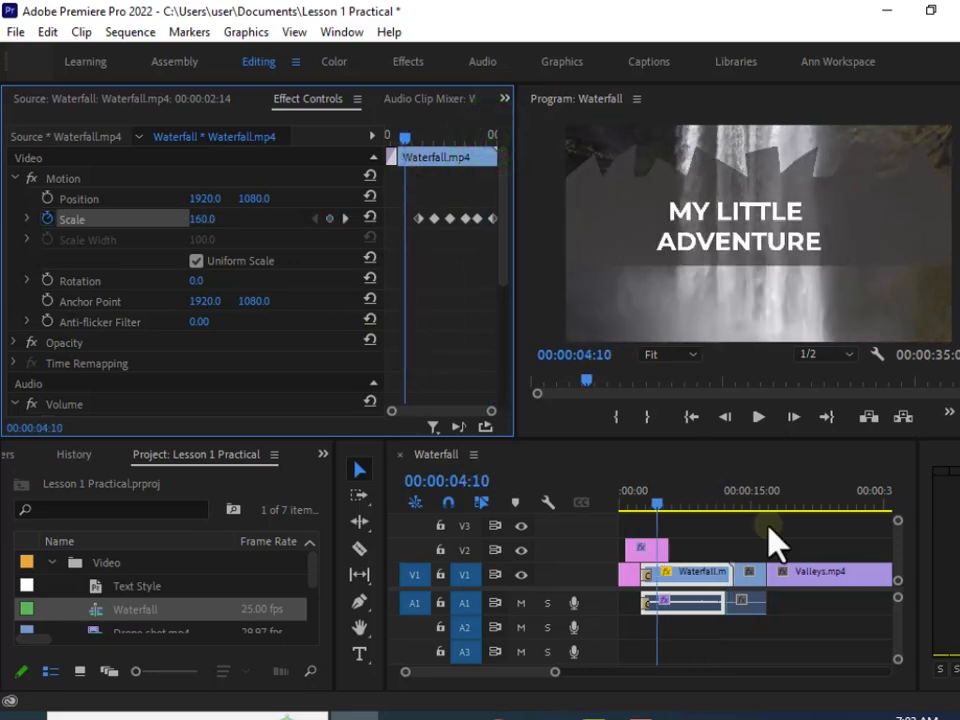
{"action": "left_click", "coordinate": [758, 417]}
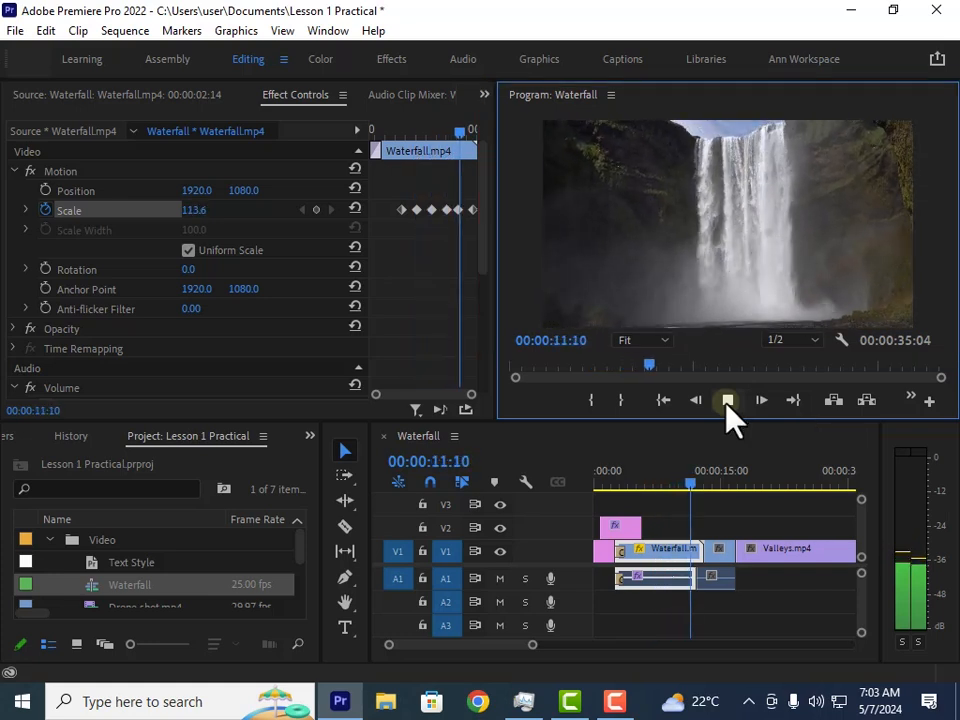
{"action": "left_click", "coordinate": [727, 401]}
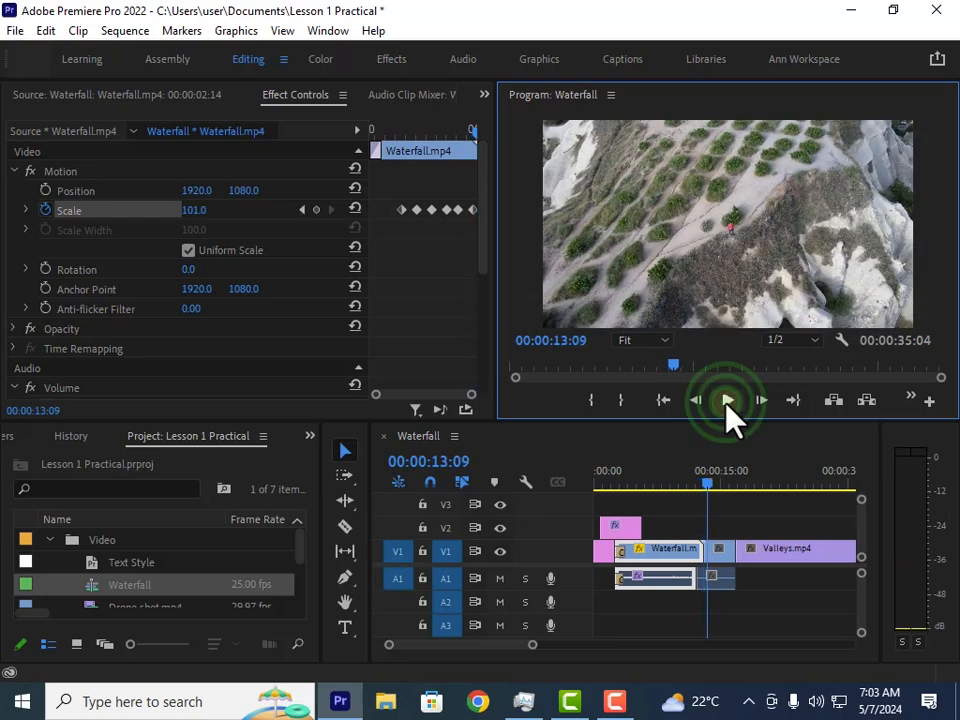
{"action": "left_click_drag", "start_coordinate": [708, 489], "coordinate": [640, 497]}
{"action": "left_click", "coordinate": [727, 400]}
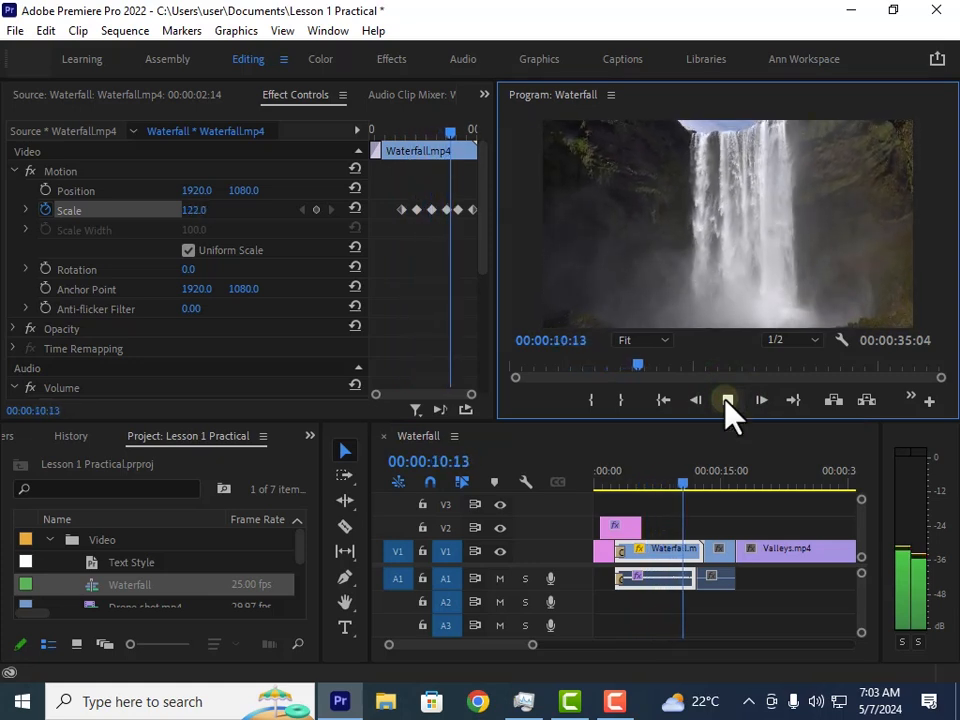
{"action": "left_click", "coordinate": [727, 400]}
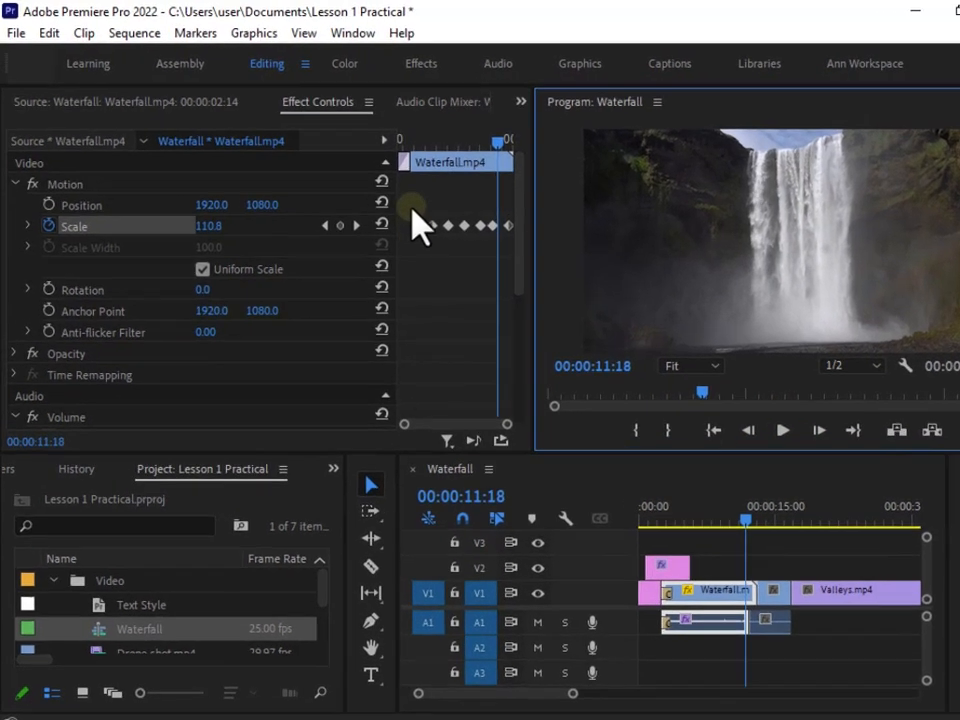
Select all six Scale keyframes of the Waterfall.mp4 clip and apply Ease In to them
{"action": "left_click_drag", "start_coordinate": [381, 186], "coordinate": [402, 212]}
{"action": "left_click_drag", "start_coordinate": [638, 335], "coordinate": [790, 440]}
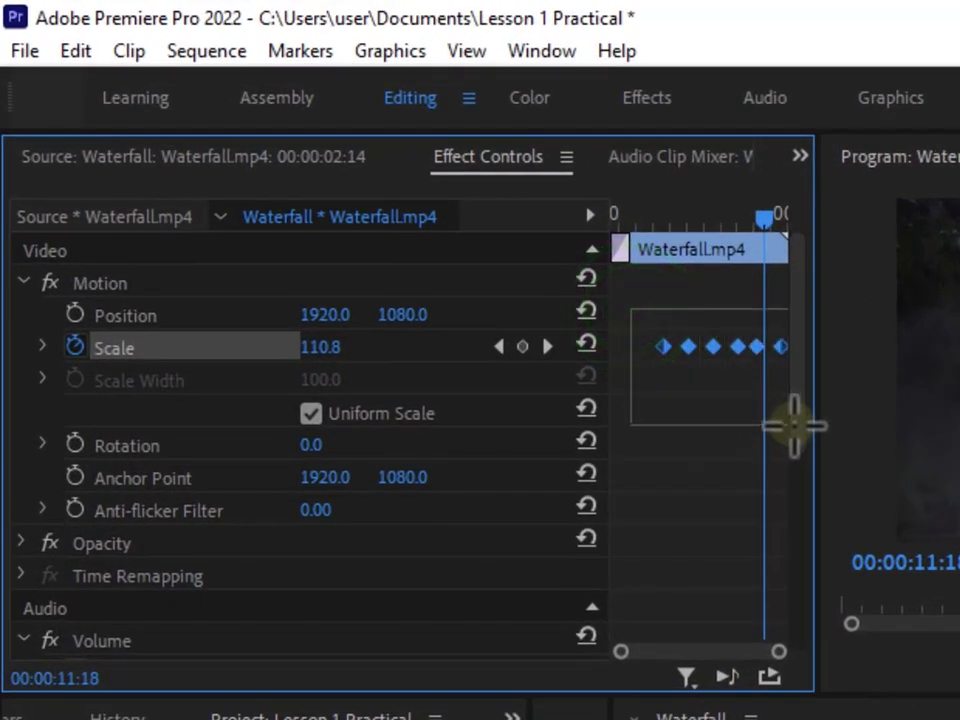
{"action": "right_click", "coordinate": [690, 346]}
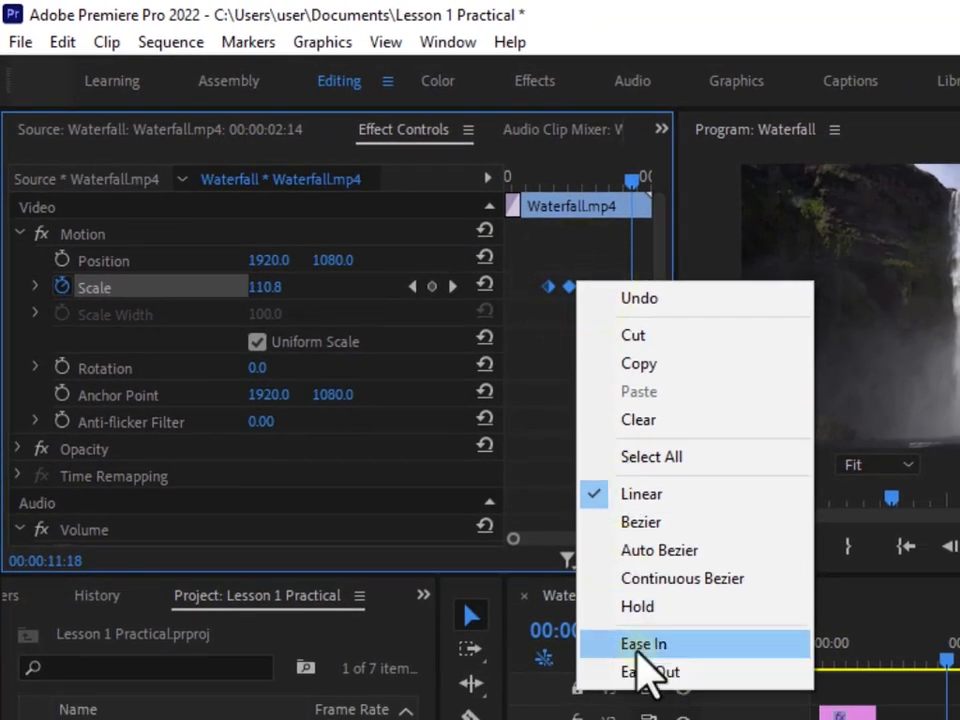
{"action": "left_click", "coordinate": [641, 648]}
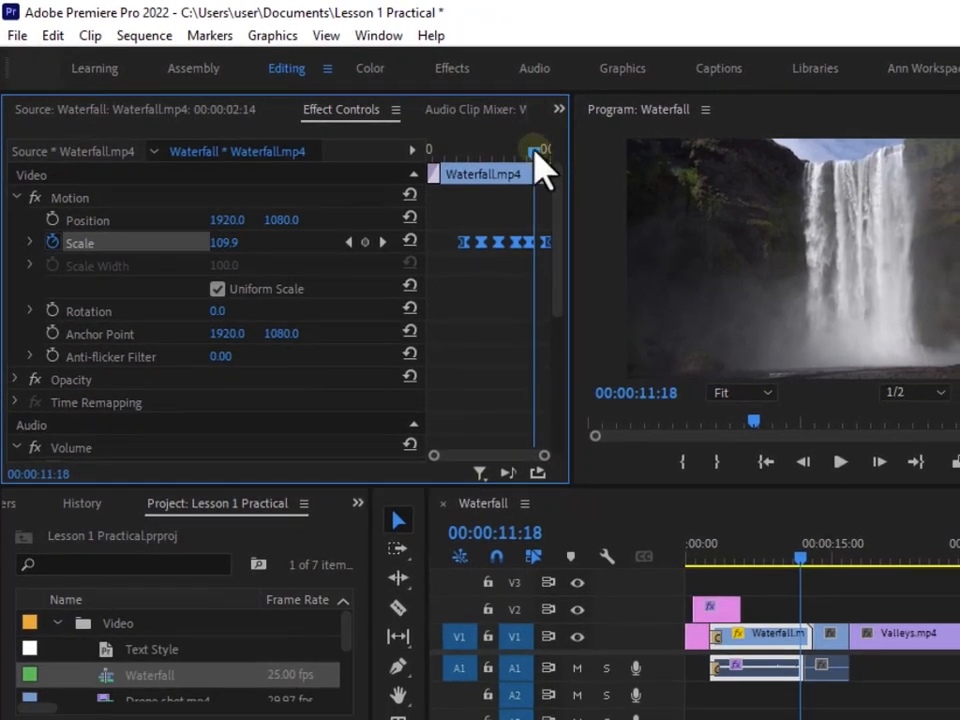
Play the sequence twice, first from 00:00:04:17, to check the eased zoom-out up to the following drone footage
{"action": "left_click_drag", "start_coordinate": [535, 152], "coordinate": [450, 163]}
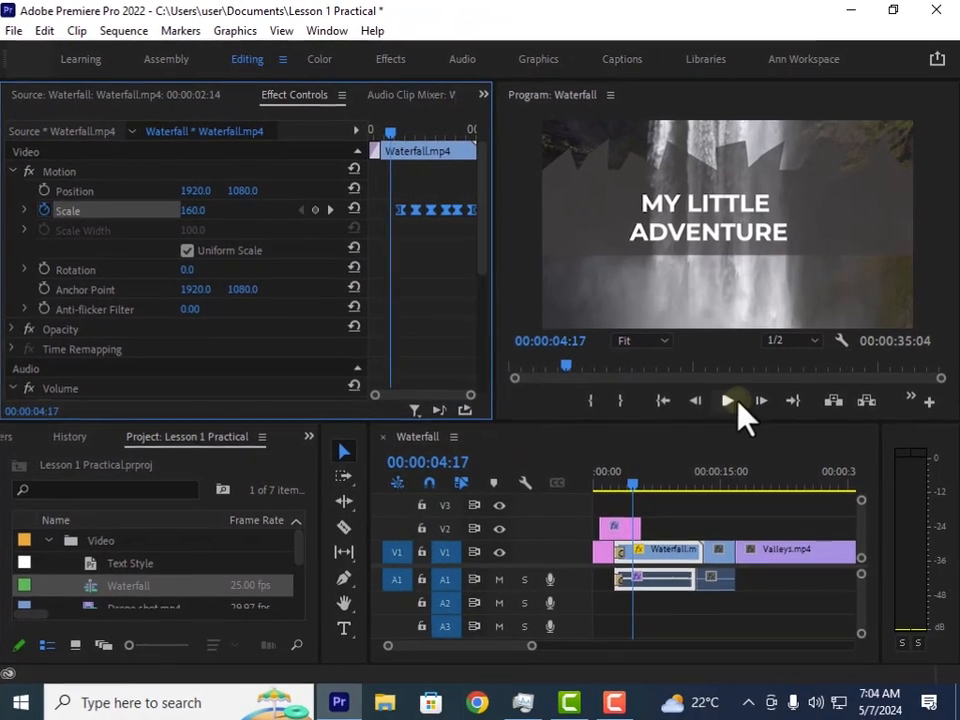
{"action": "left_click", "coordinate": [729, 401]}
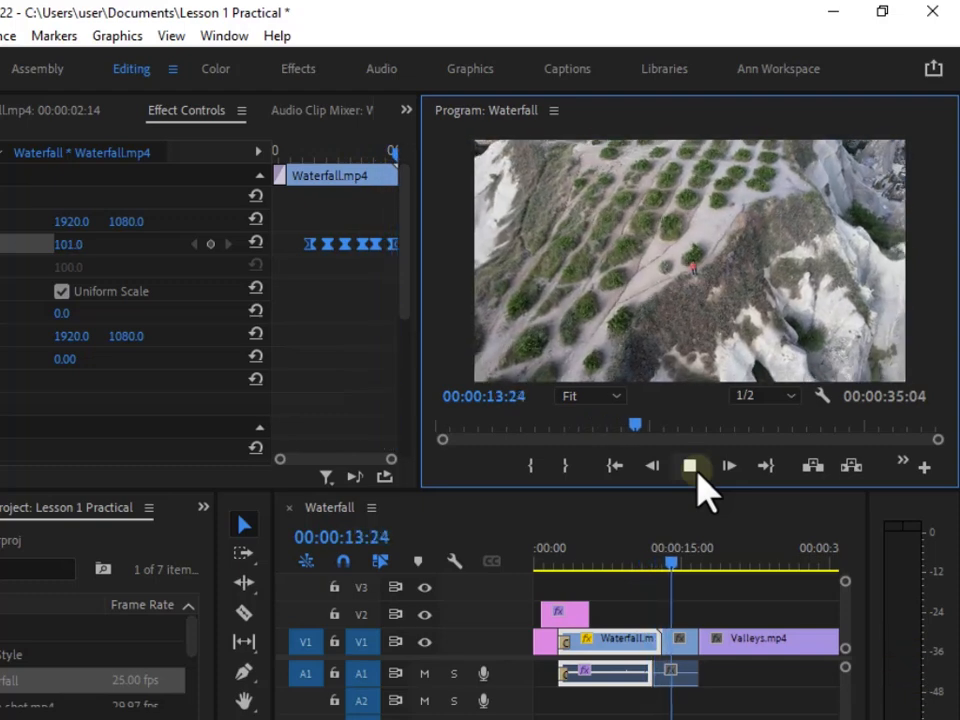
{"action": "left_click", "coordinate": [694, 470]}
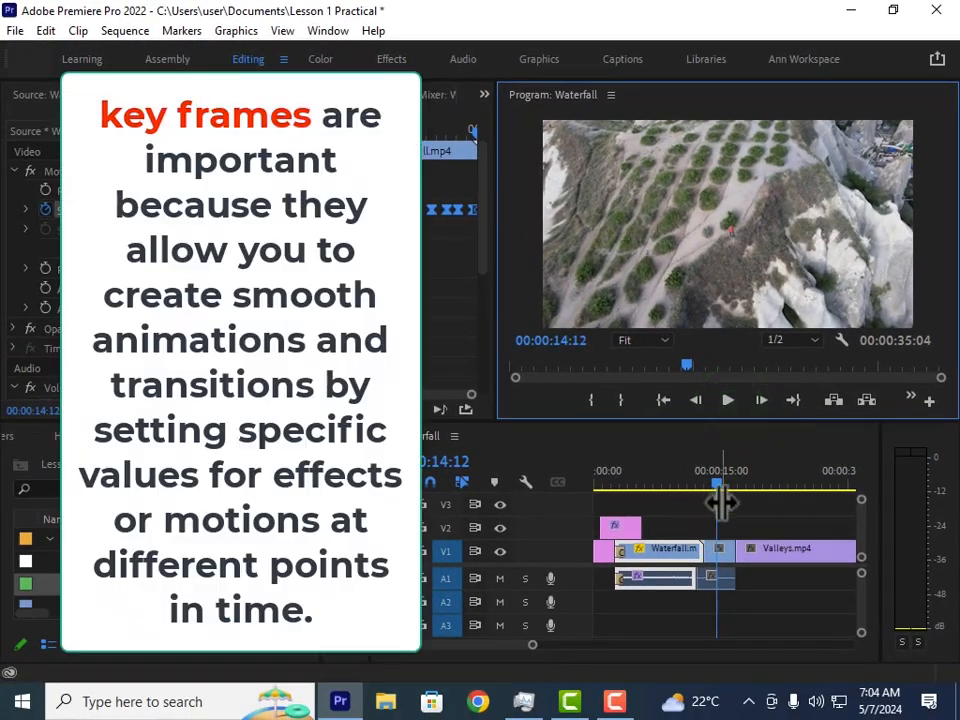
{"action": "left_click_drag", "start_coordinate": [722, 504], "coordinate": [656, 506]}
{"action": "left_click", "coordinate": [720, 401]}
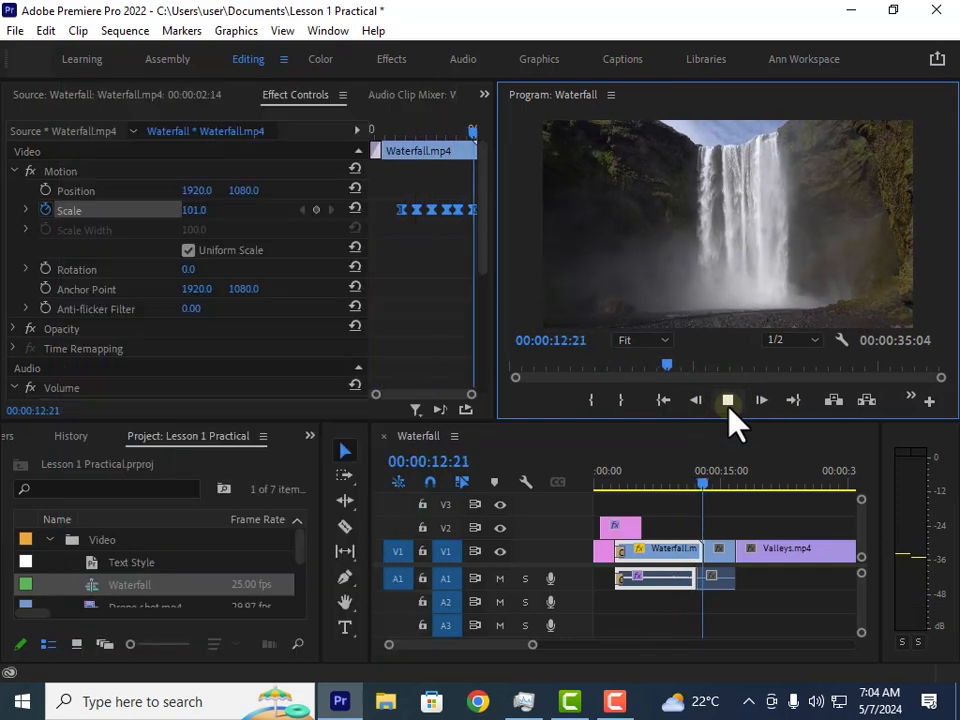
{"action": "left_click", "coordinate": [728, 405]}
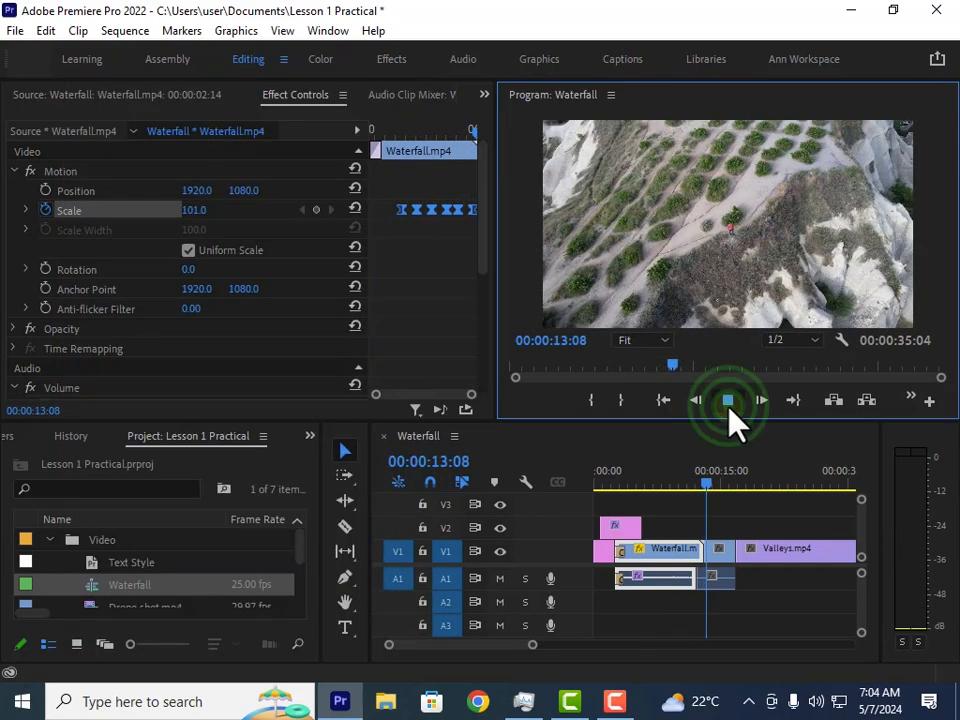